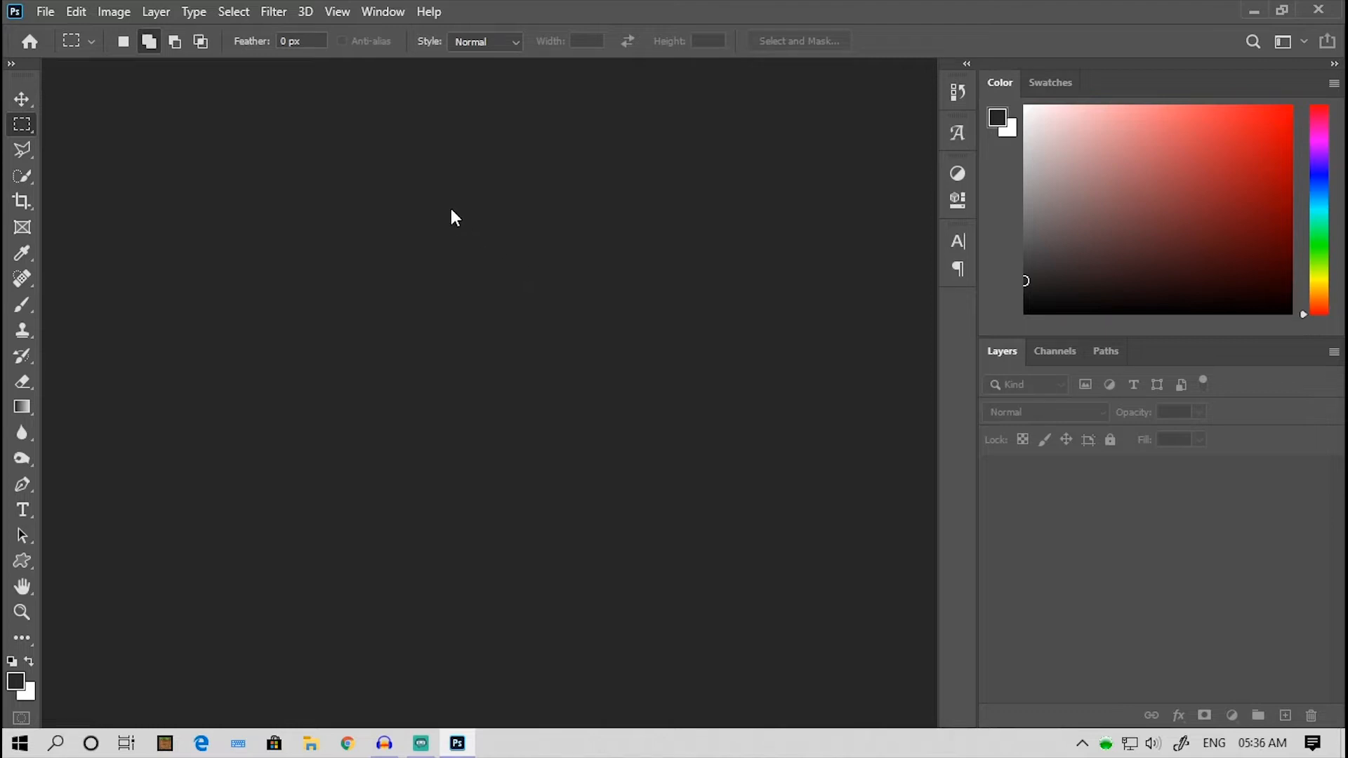
# - Create a 1920 × 1080 px RGB document at 300 ppi with a white background and add an empty layer
pyautogui.hotkey('ctrl', 'n')
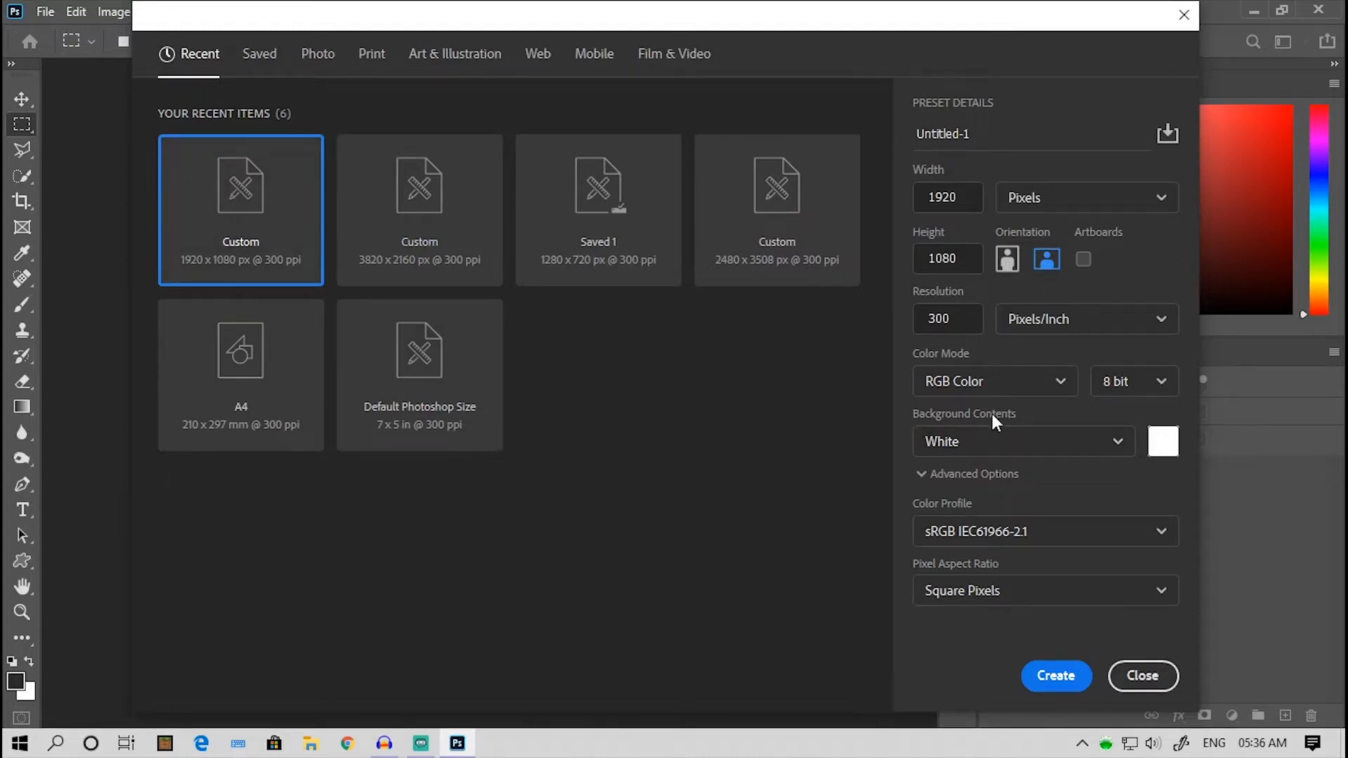
pyautogui.click(1055, 677)
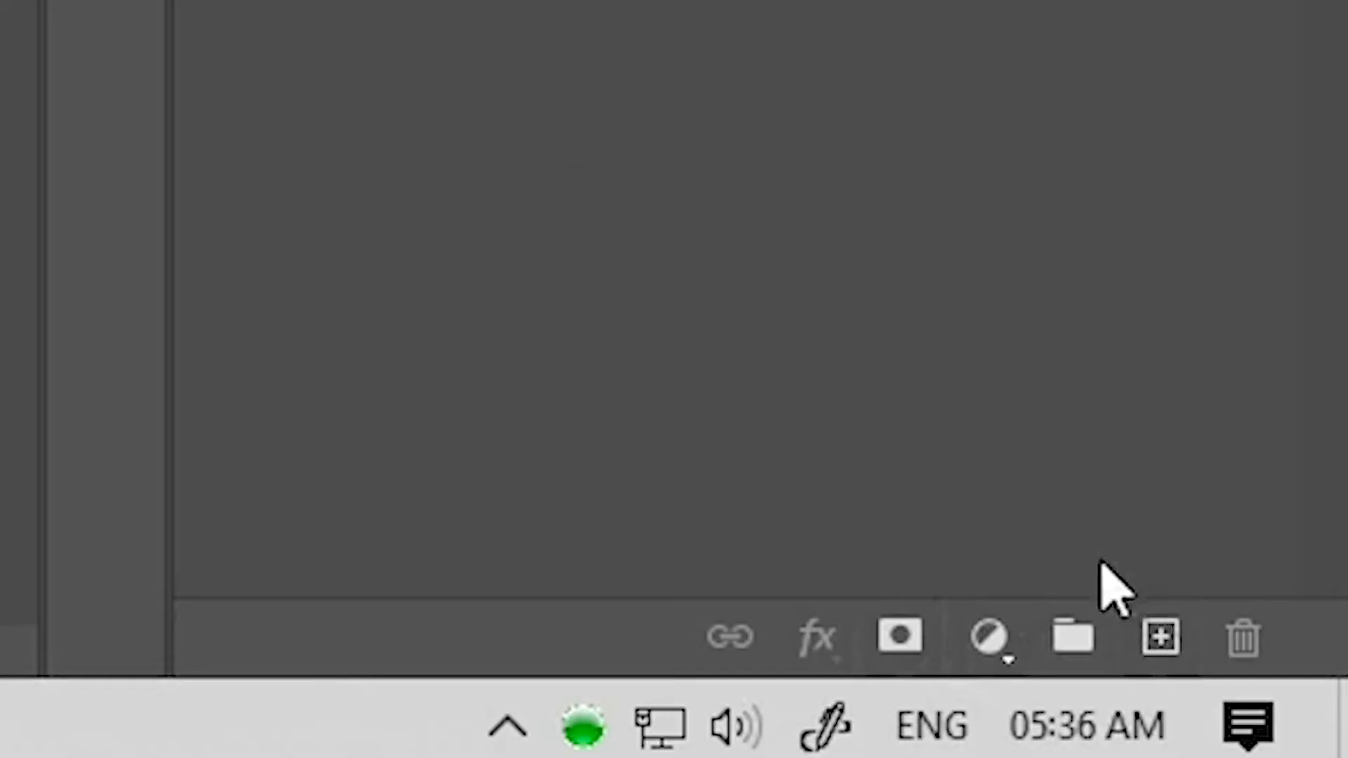
pyautogui.click(1162, 632)
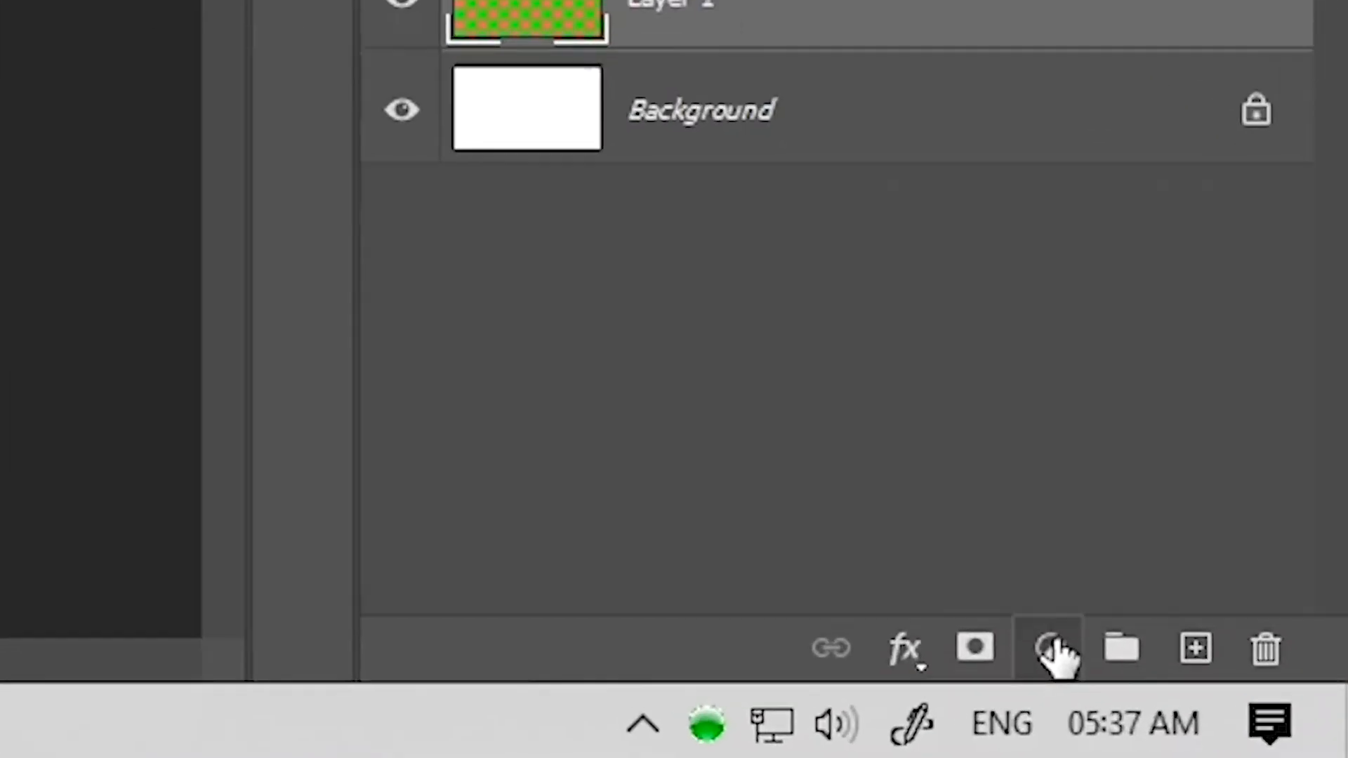
# - Add a Solid Color fill over the background in a neutral near-black, darker than 292929
pyautogui.click(1232, 716)
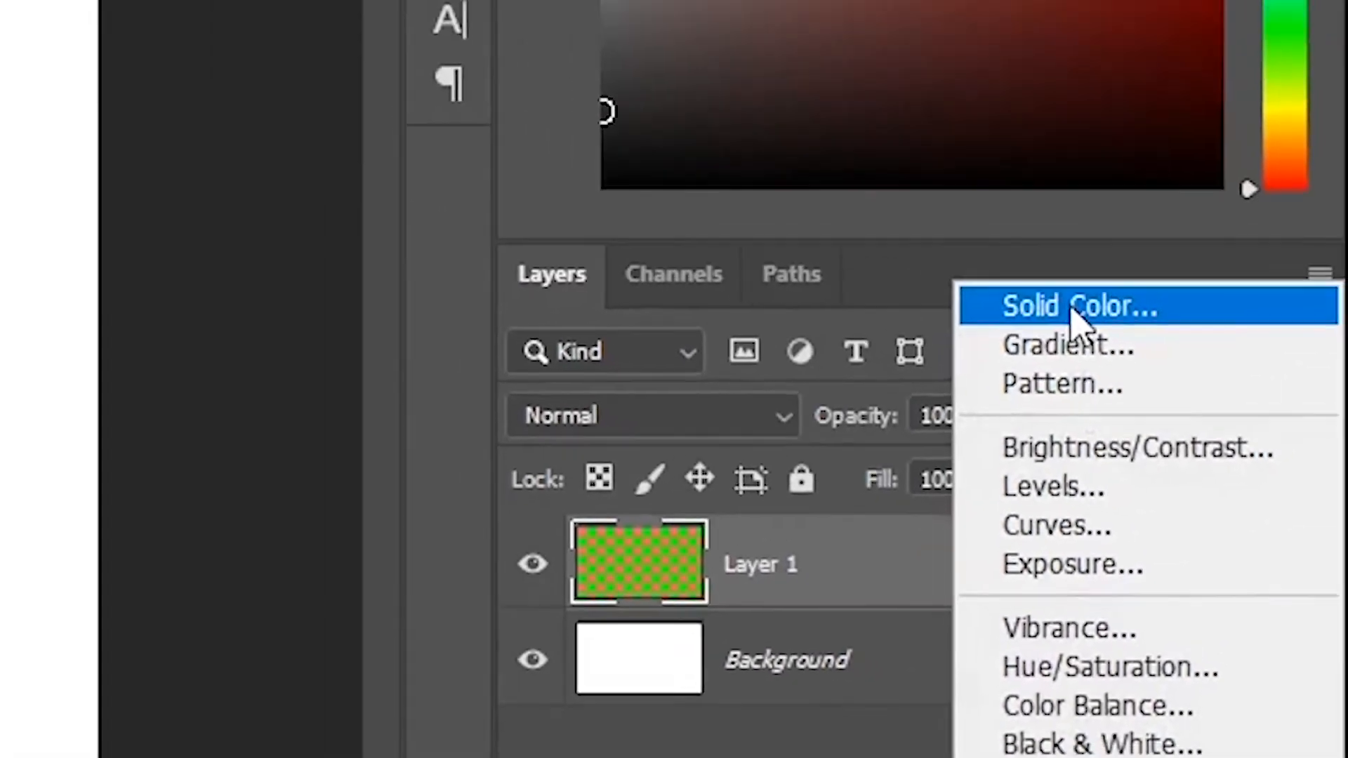
pyautogui.click(1012, 0)
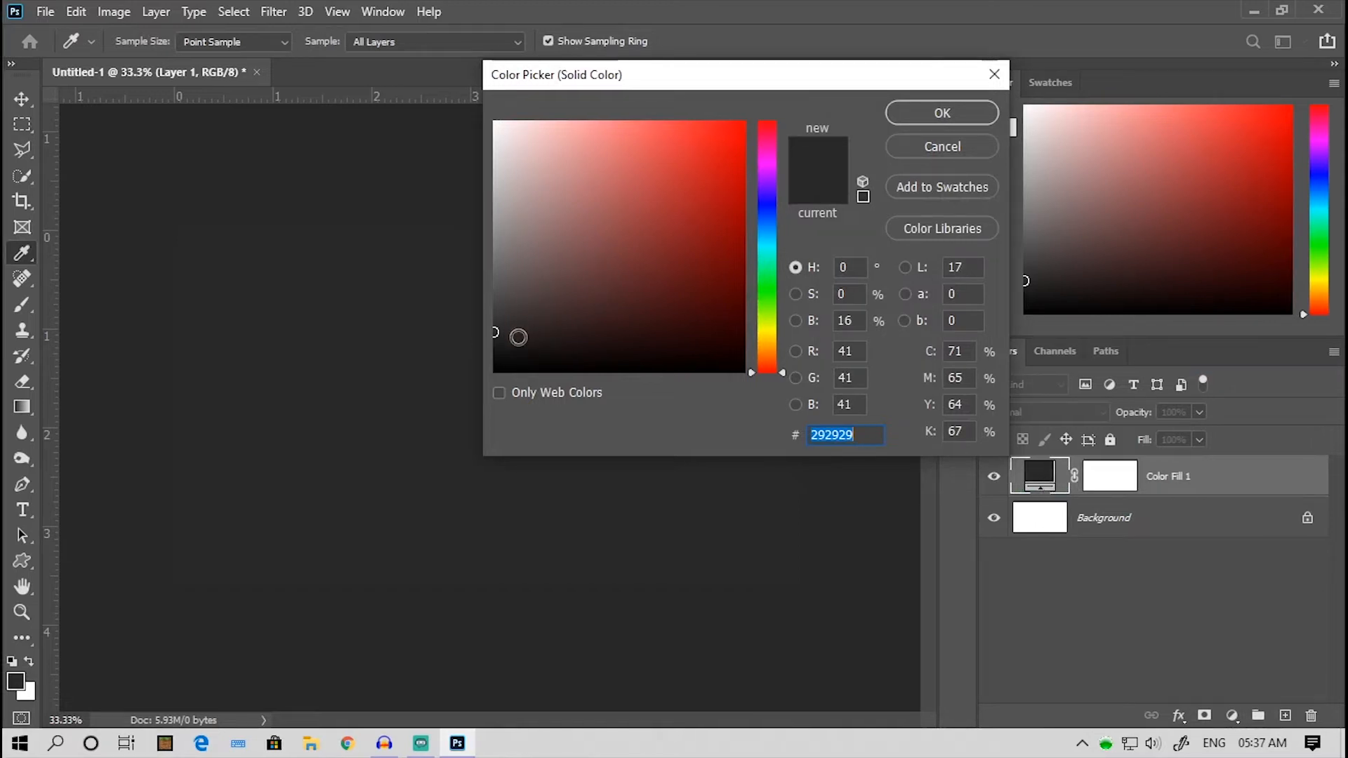
pyautogui.moveTo(496, 333); pyautogui.dragTo(492, 356)
pyautogui.click(925, 114)
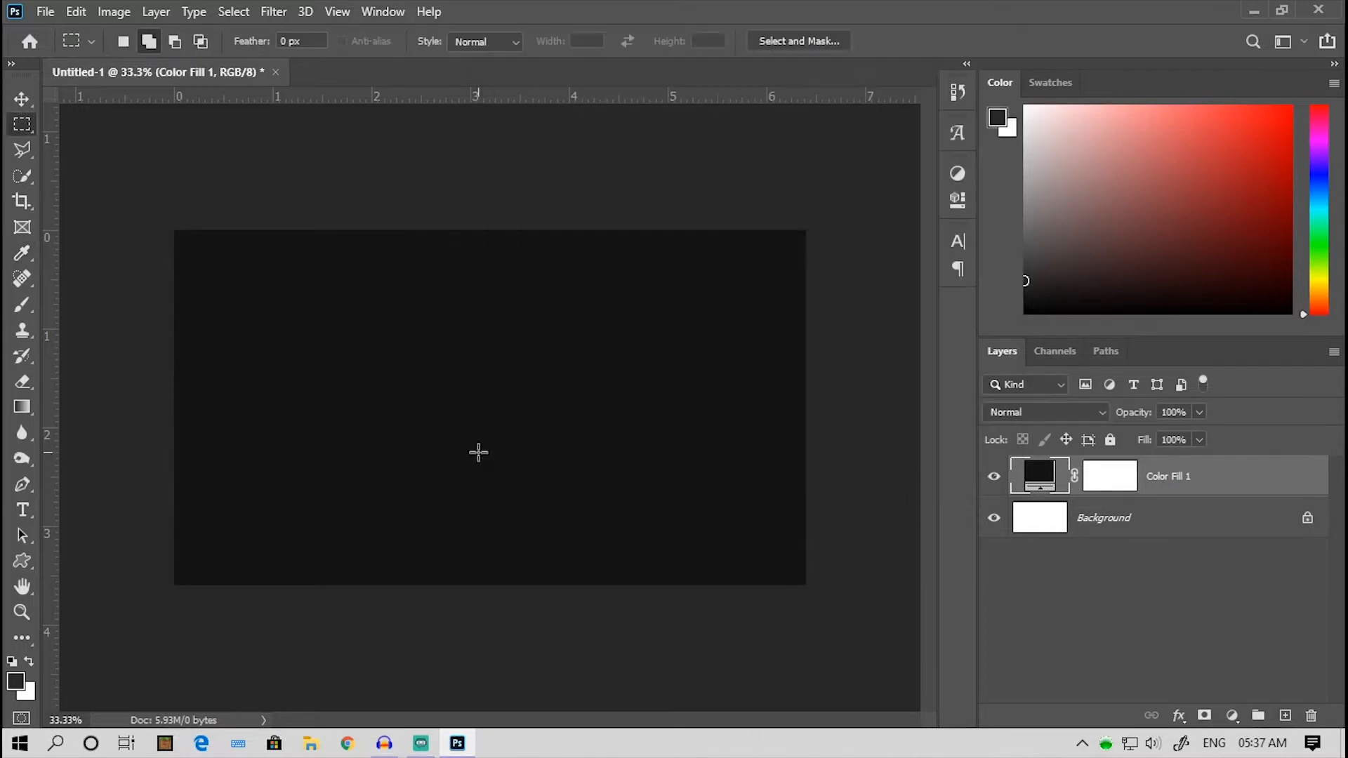
# - Add the text CRAZY on the canvas in Franklin Gothic Heavy Italic and set its size to 85.37 pt
pyautogui.click(23, 510)
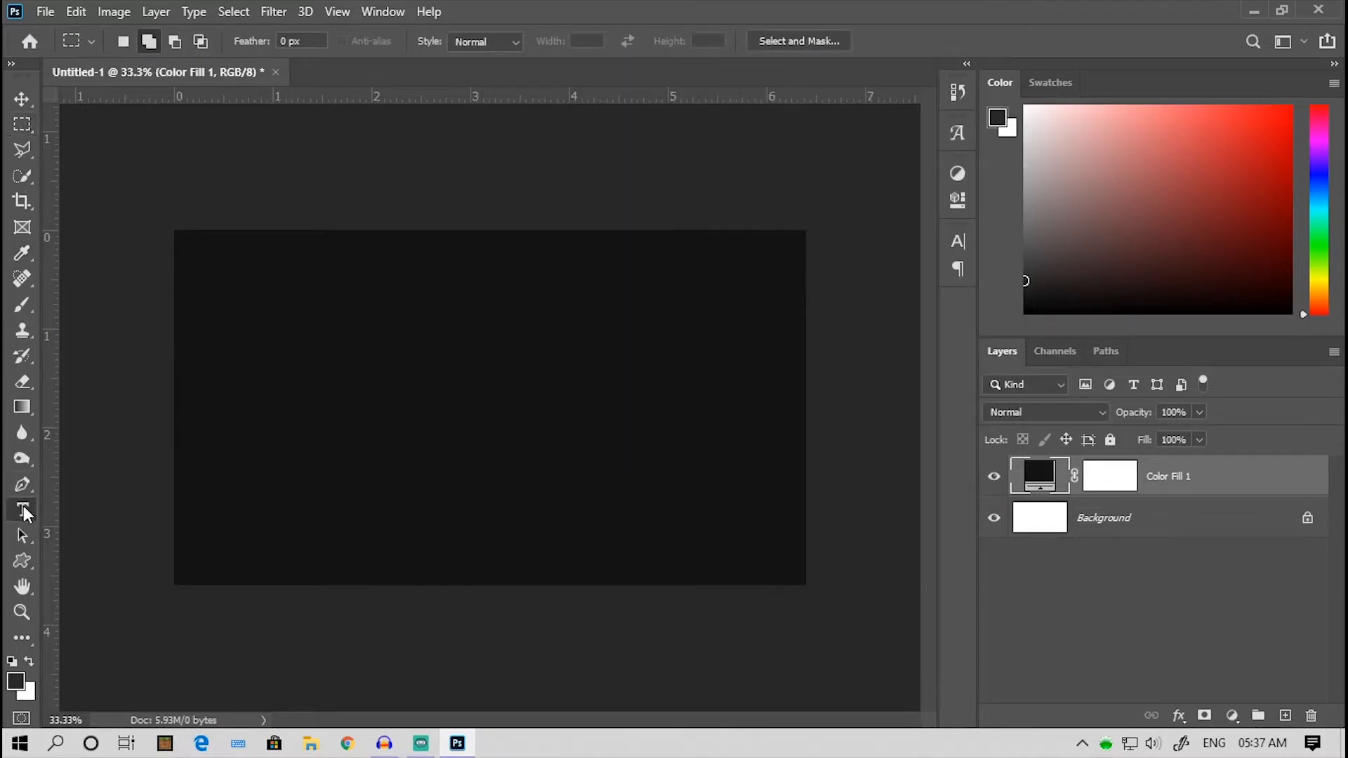
pyautogui.click(368, 393)
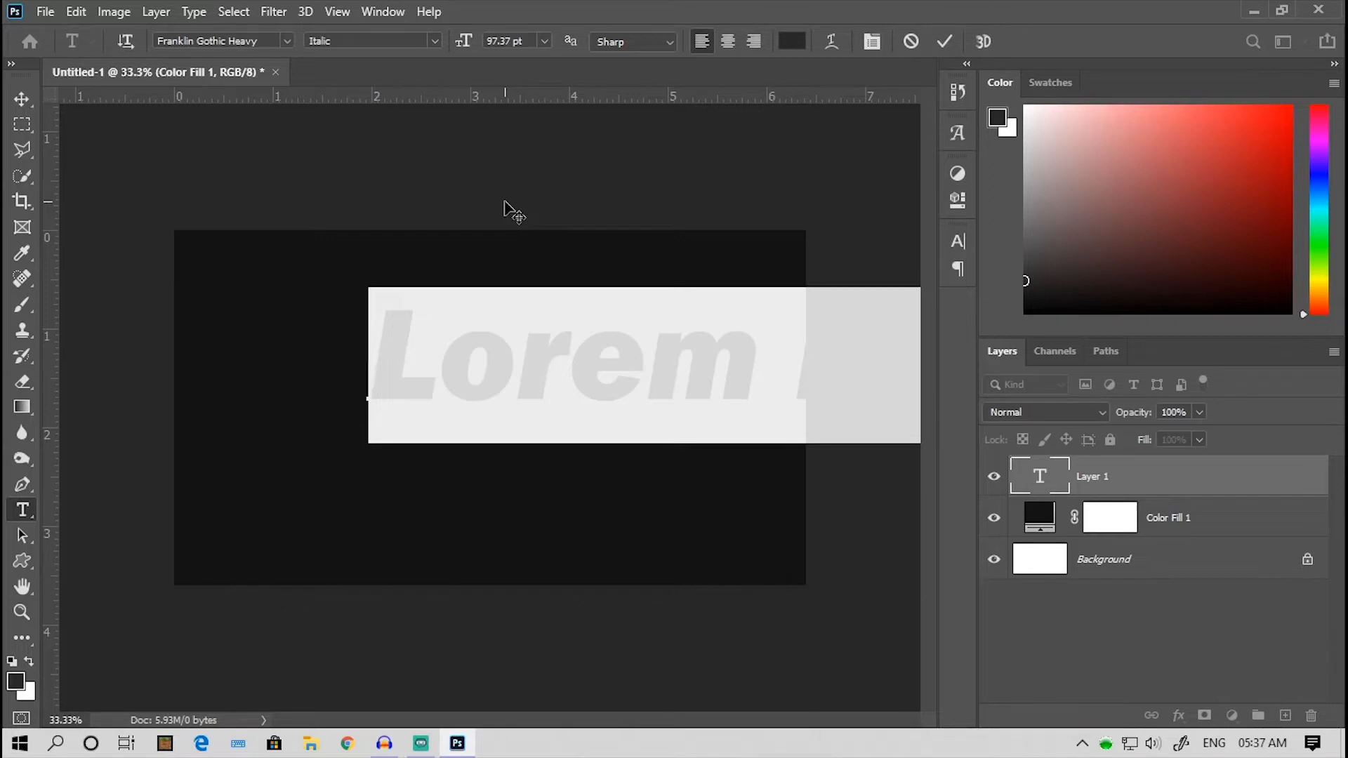
pyautogui.write('CRAZ')
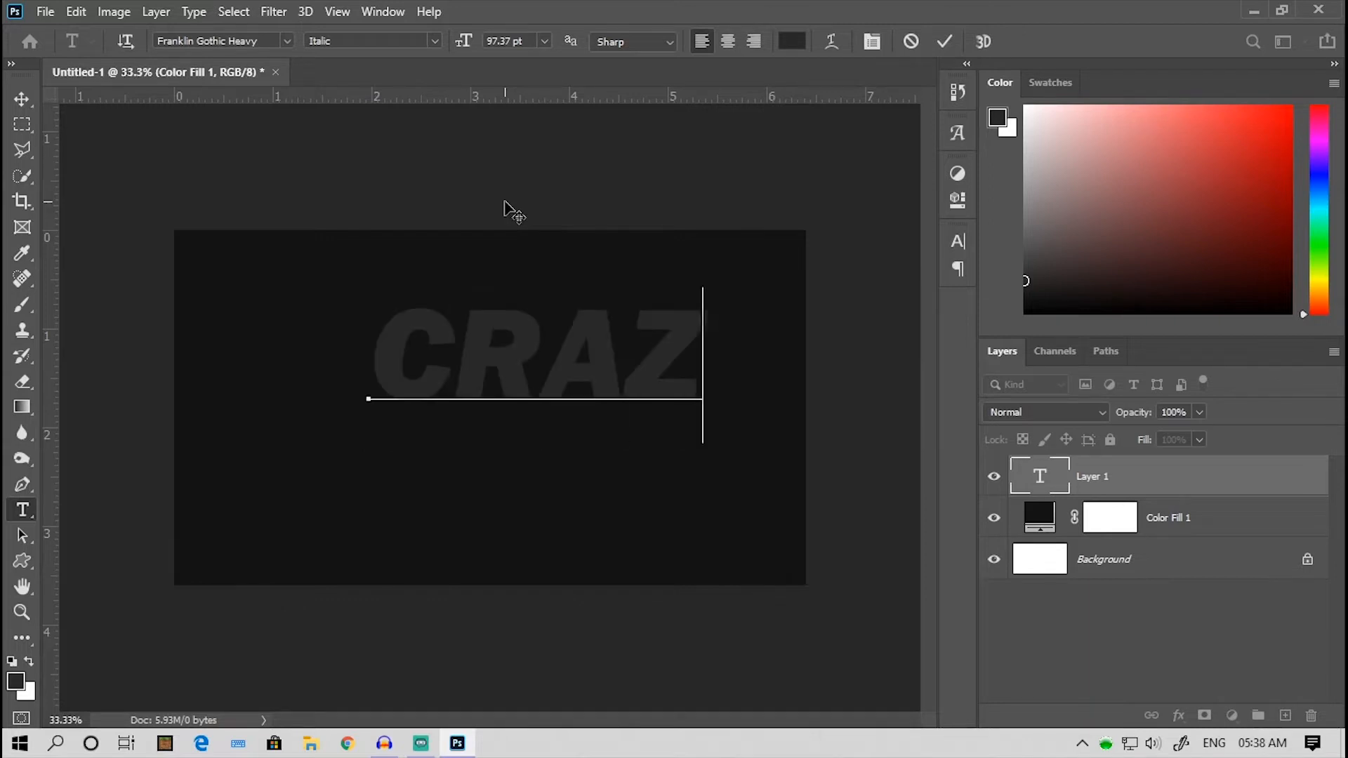
pyautogui.write('Y')
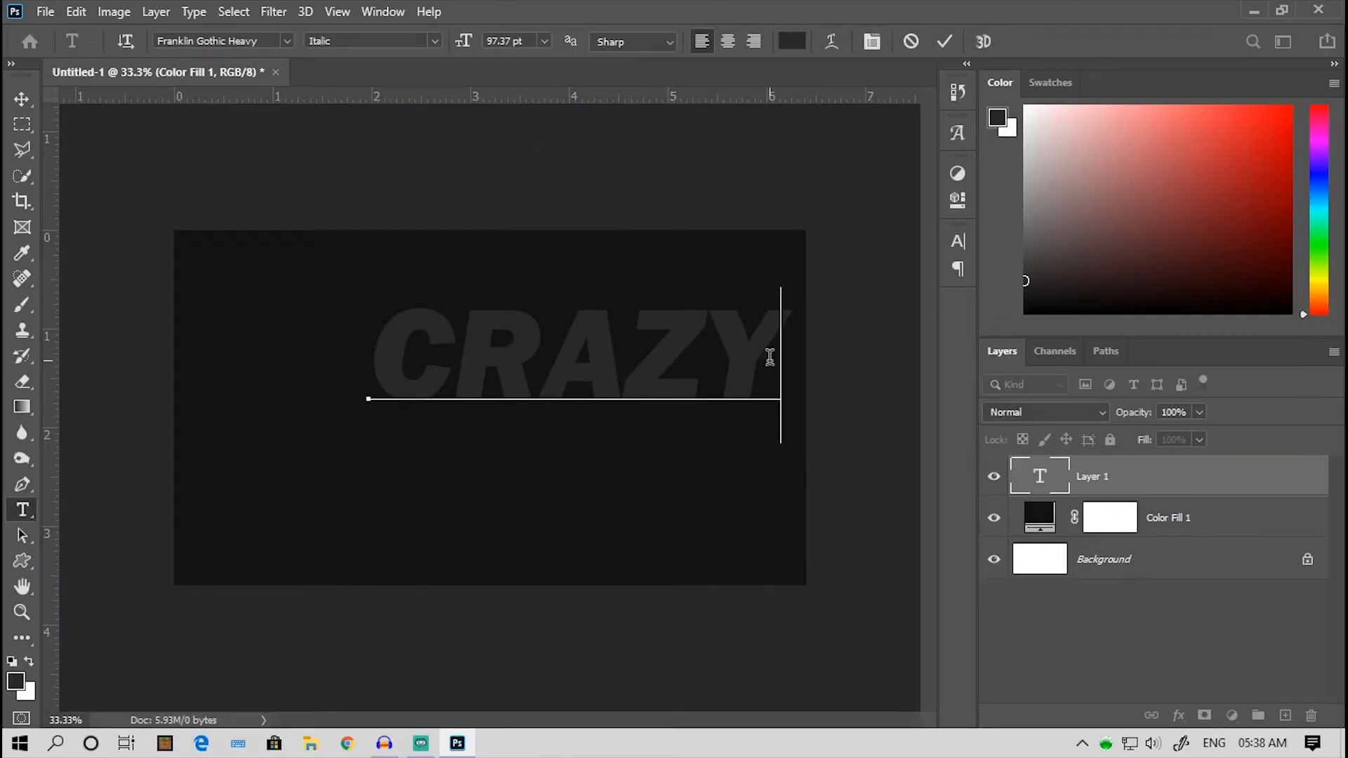
pyautogui.moveTo(770, 357); pyautogui.dragTo(386, 331)
pyautogui.moveTo(466, 41); pyautogui.dragTo(457, 42)
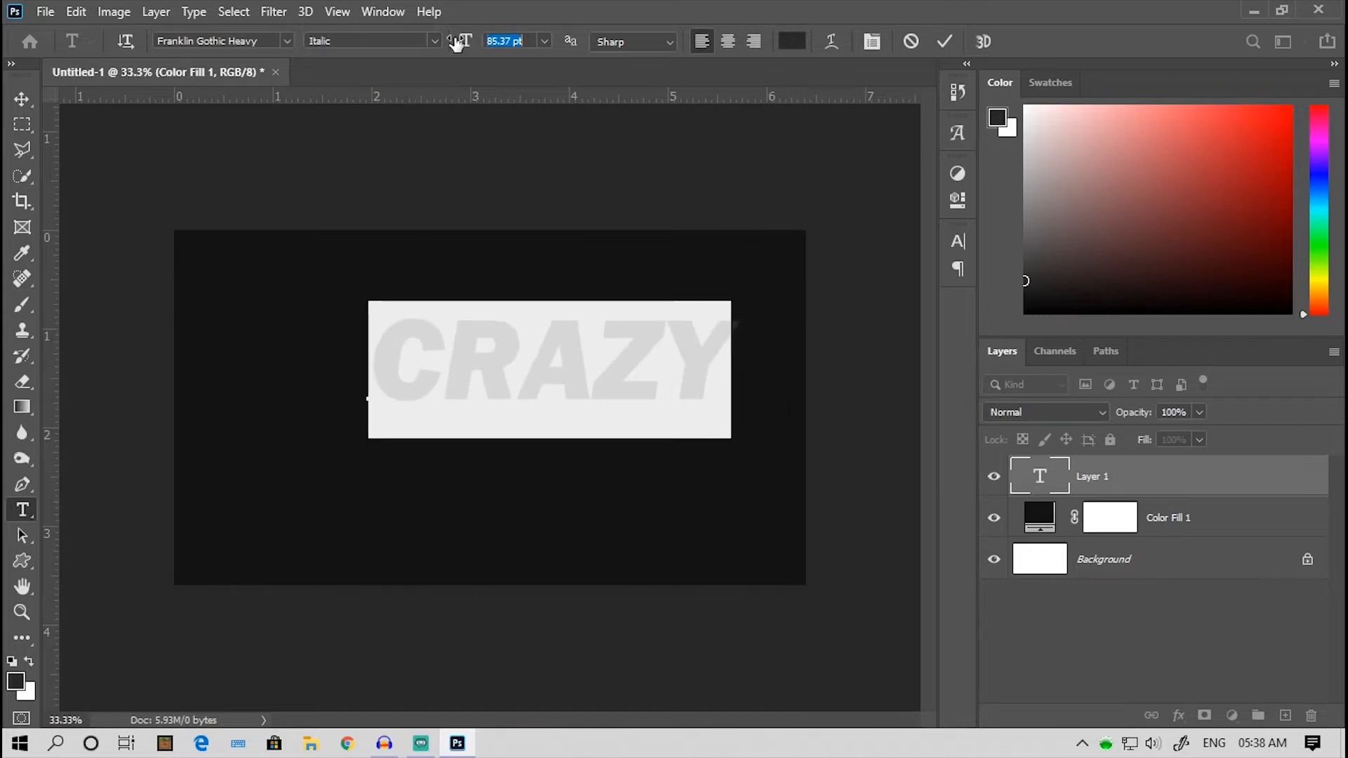
# - Color the CRAZY text off-white f5f4f4 and move it to the center of the canvas
pyautogui.click(799, 46)
pyautogui.moveTo(534, 275); pyautogui.dragTo(493, 132)
pyautogui.click(936, 116)
pyautogui.click(22, 99)
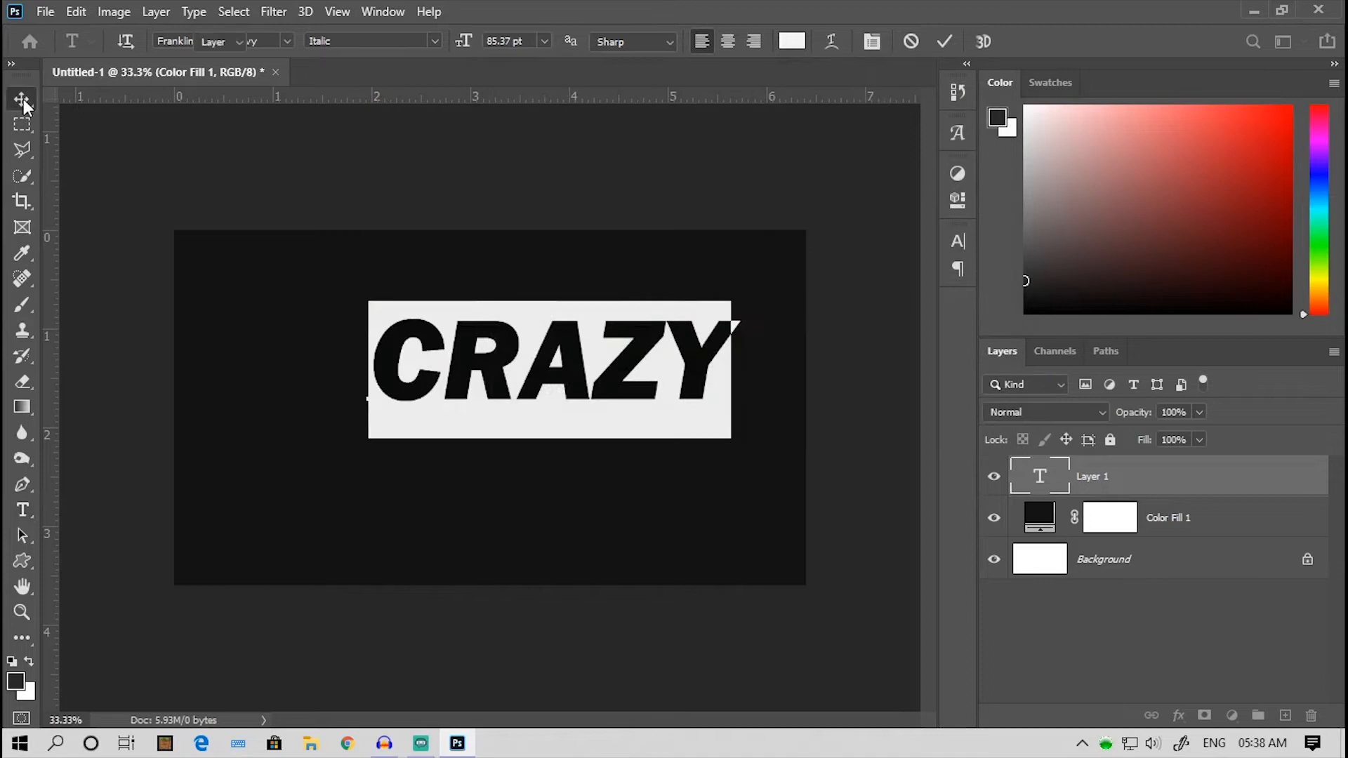
pyautogui.moveTo(529, 391); pyautogui.dragTo(470, 420)
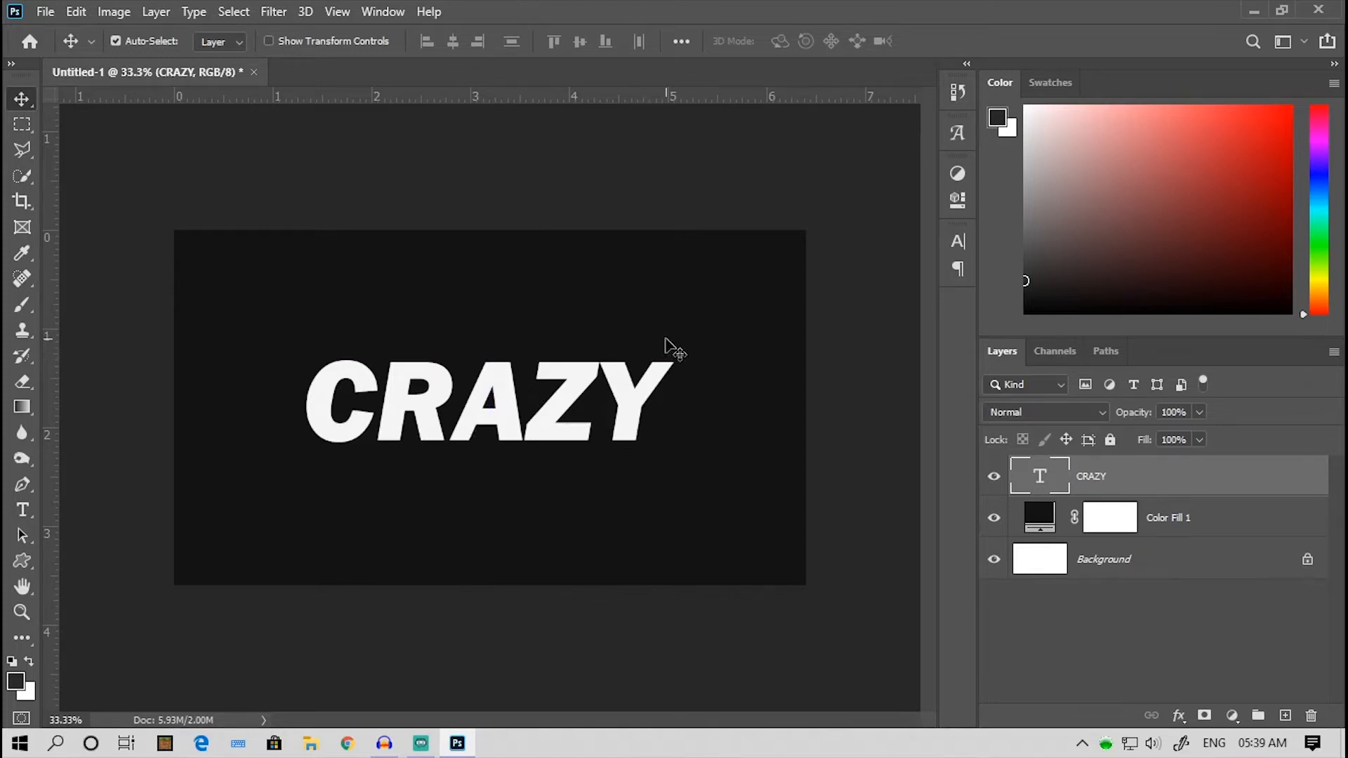
# - Duplicate the CRAZY text layer twice and stack both copies beneath the original
pyautogui.hotkey('ctrl', 'j')
pyautogui.hotkey('ctrl', 'j')
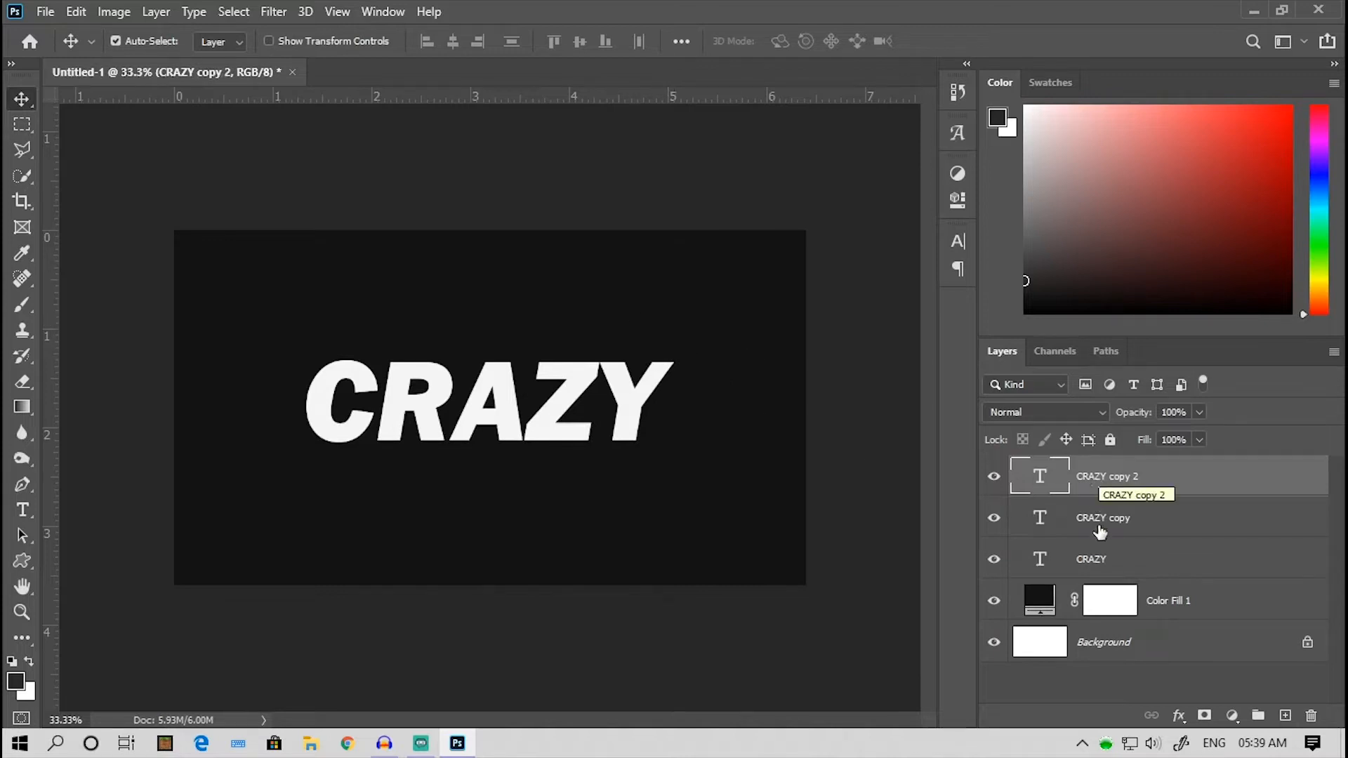
pyautogui.moveTo(1109, 479); pyautogui.dragTo(1107, 571)
pyautogui.moveTo(1104, 497); pyautogui.dragTo(1109, 566)
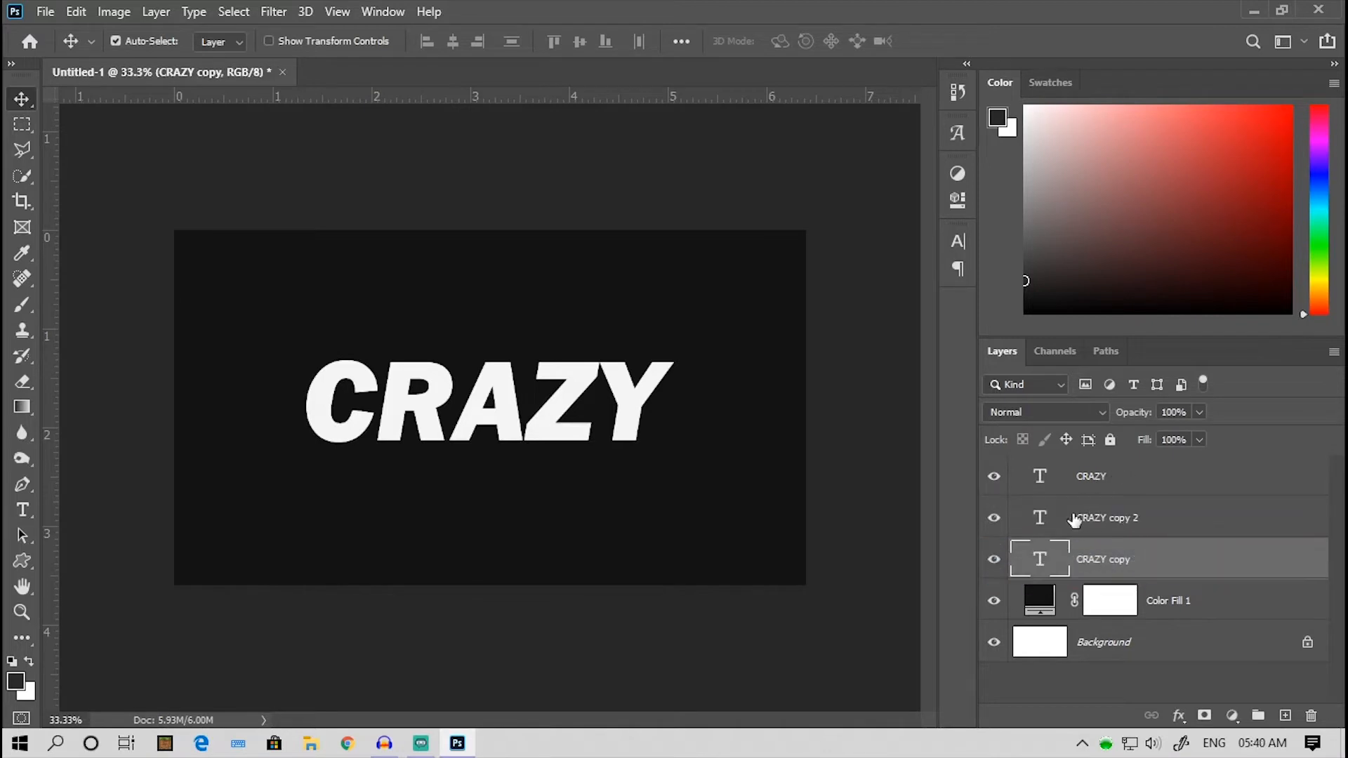
# - Hide the original CRAZY text layer so that the copies beneath it can be edited with the Type tool
pyautogui.click(1122, 521)
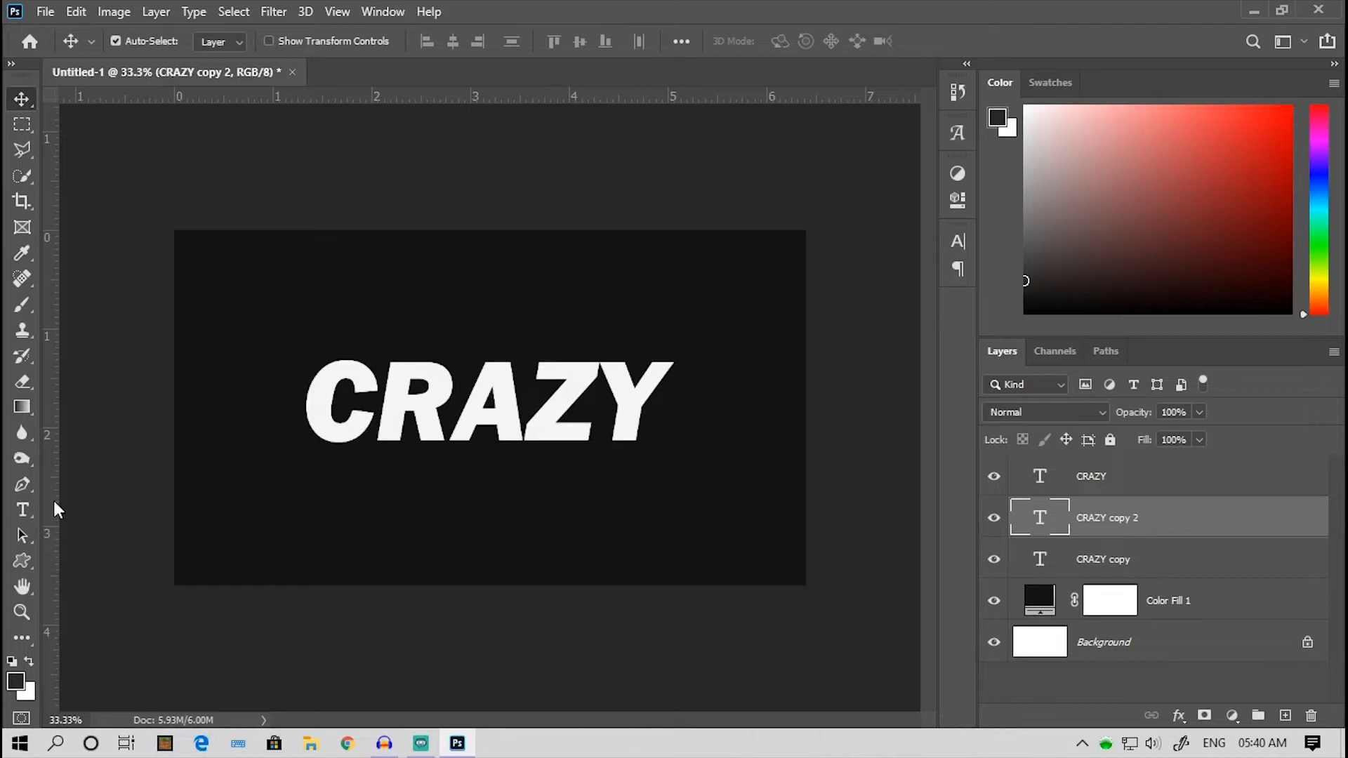
pyautogui.click(21, 511)
pyautogui.click(618, 398)
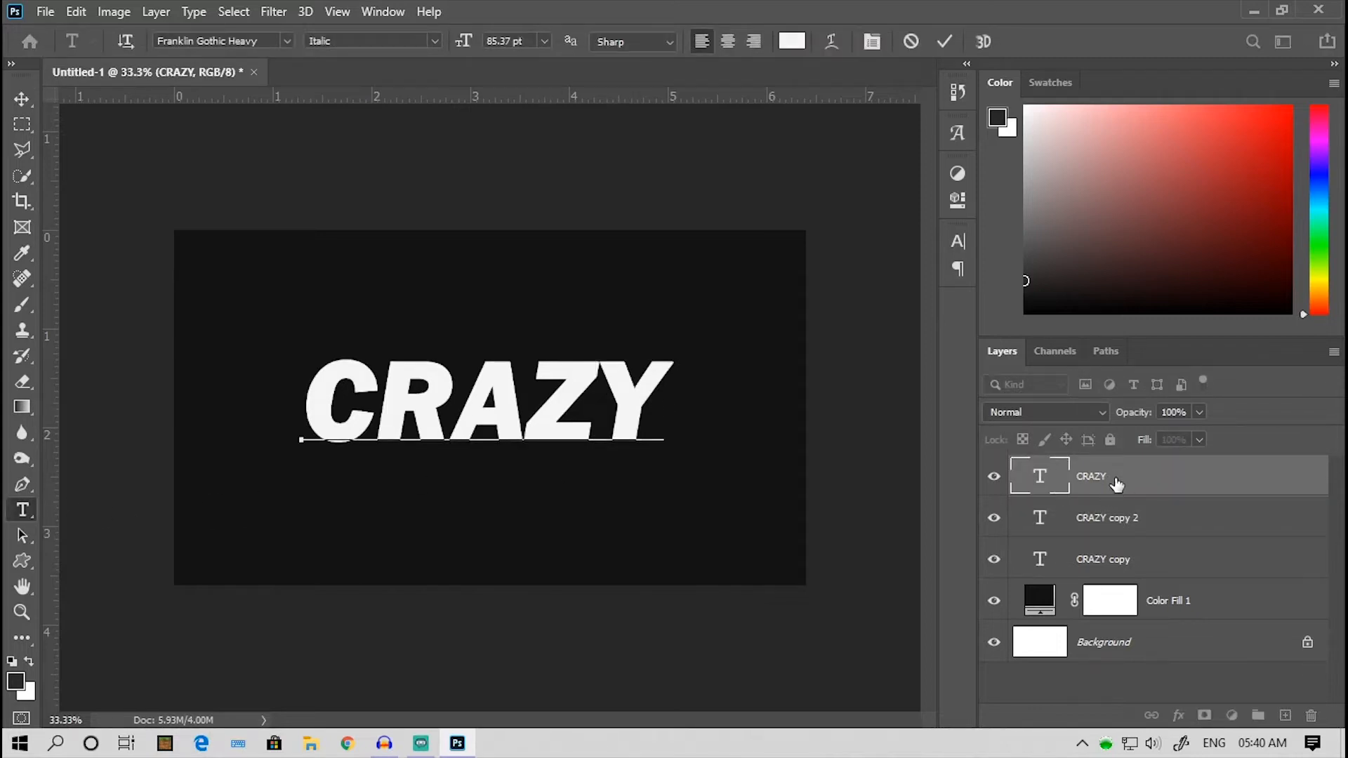
pyautogui.click(998, 478)
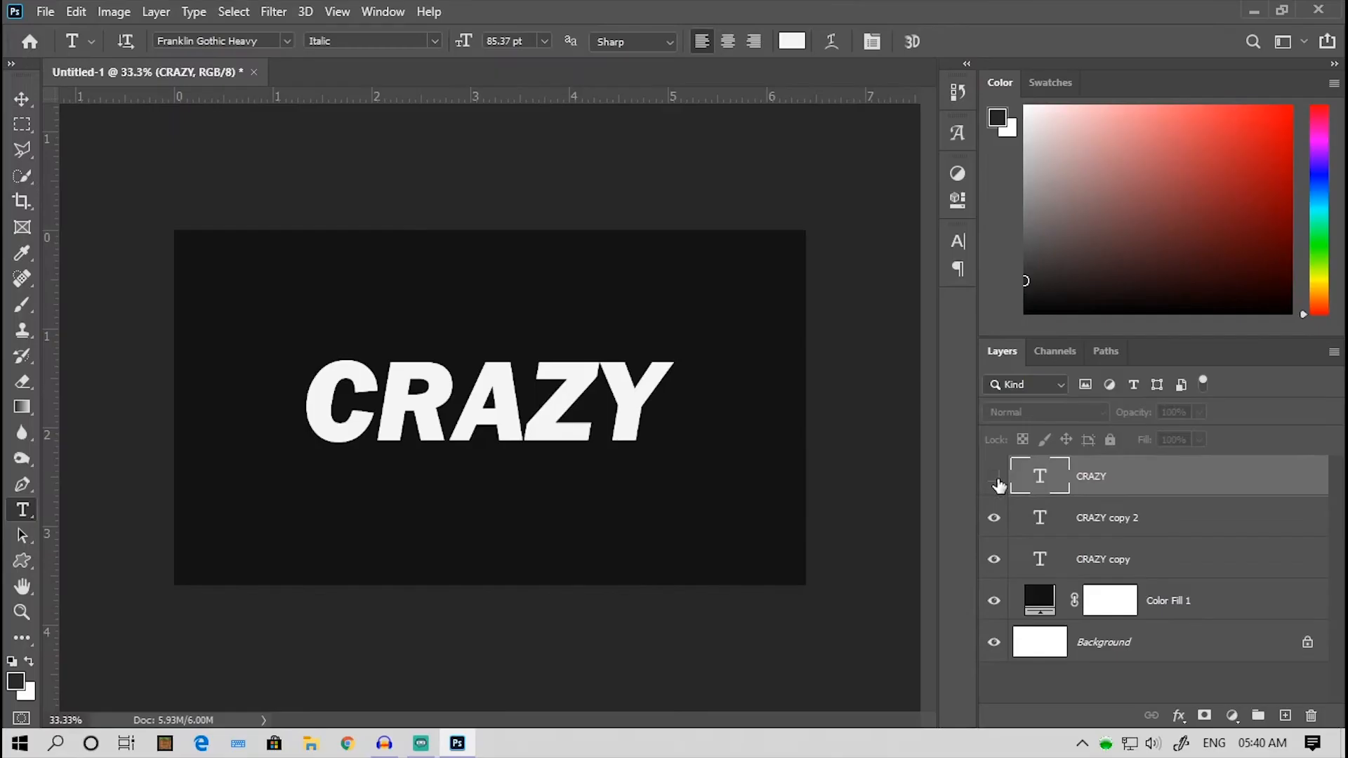
pyautogui.click(628, 291)
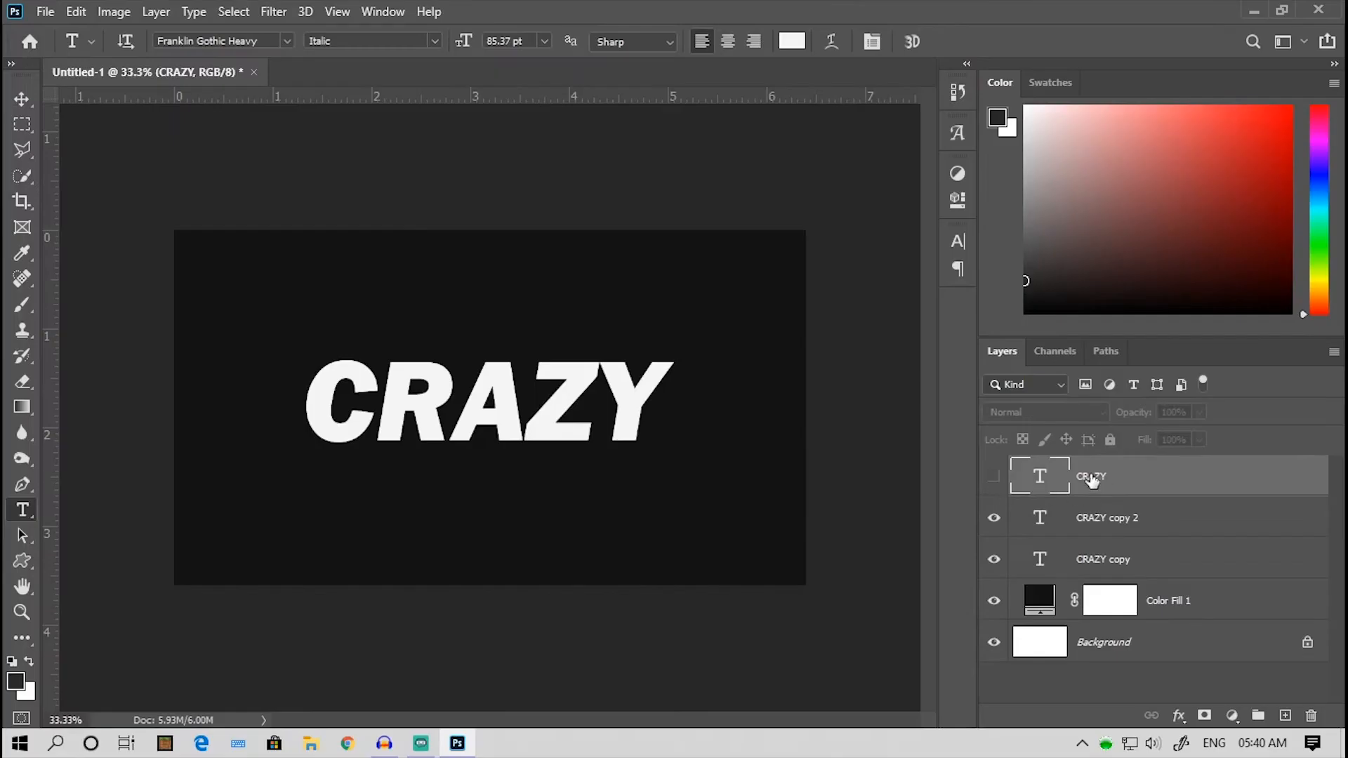
# - Recolor the text of the middle CRAZY copy to red ff4141
pyautogui.click(1115, 516)
pyautogui.click(586, 409)
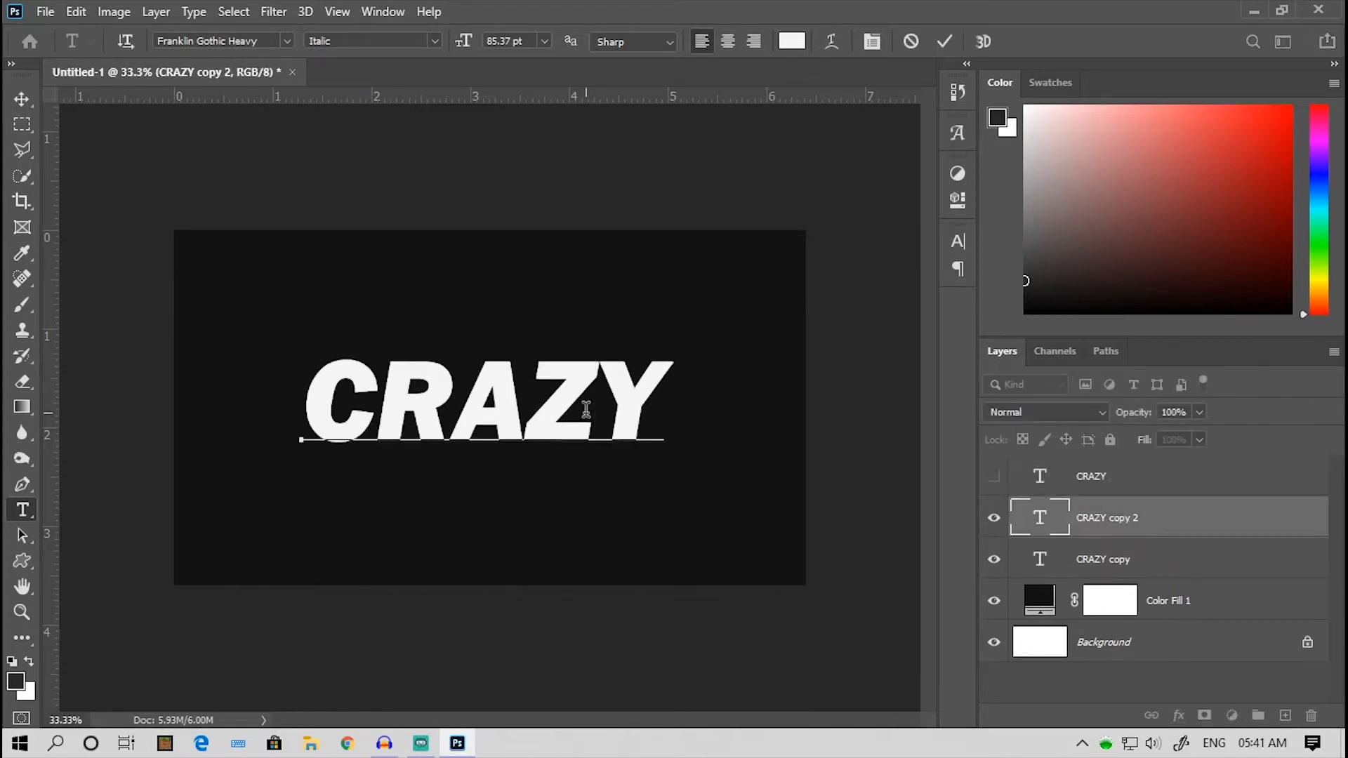
pyautogui.moveTo(663, 407); pyautogui.dragTo(301, 411)
pyautogui.click(792, 41)
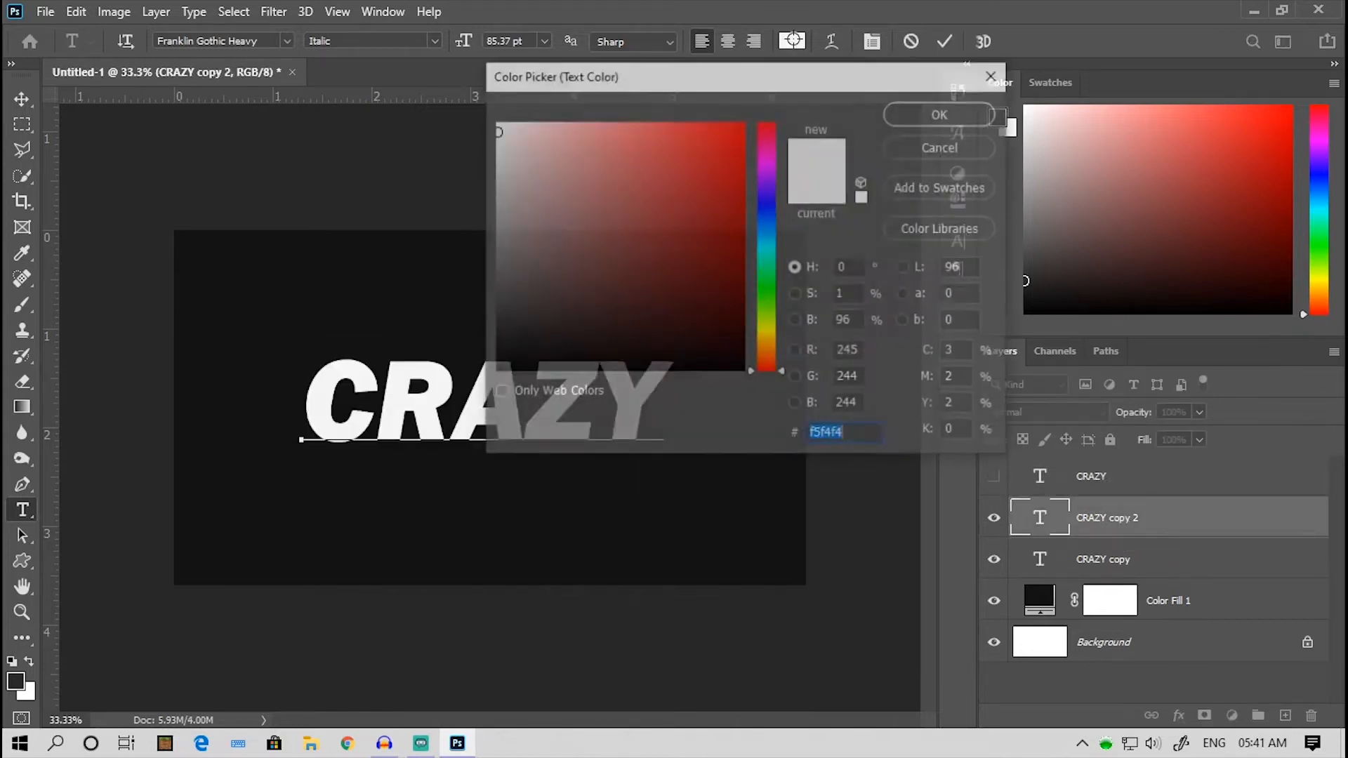
pyautogui.moveTo(737, 148); pyautogui.dragTo(689, 99)
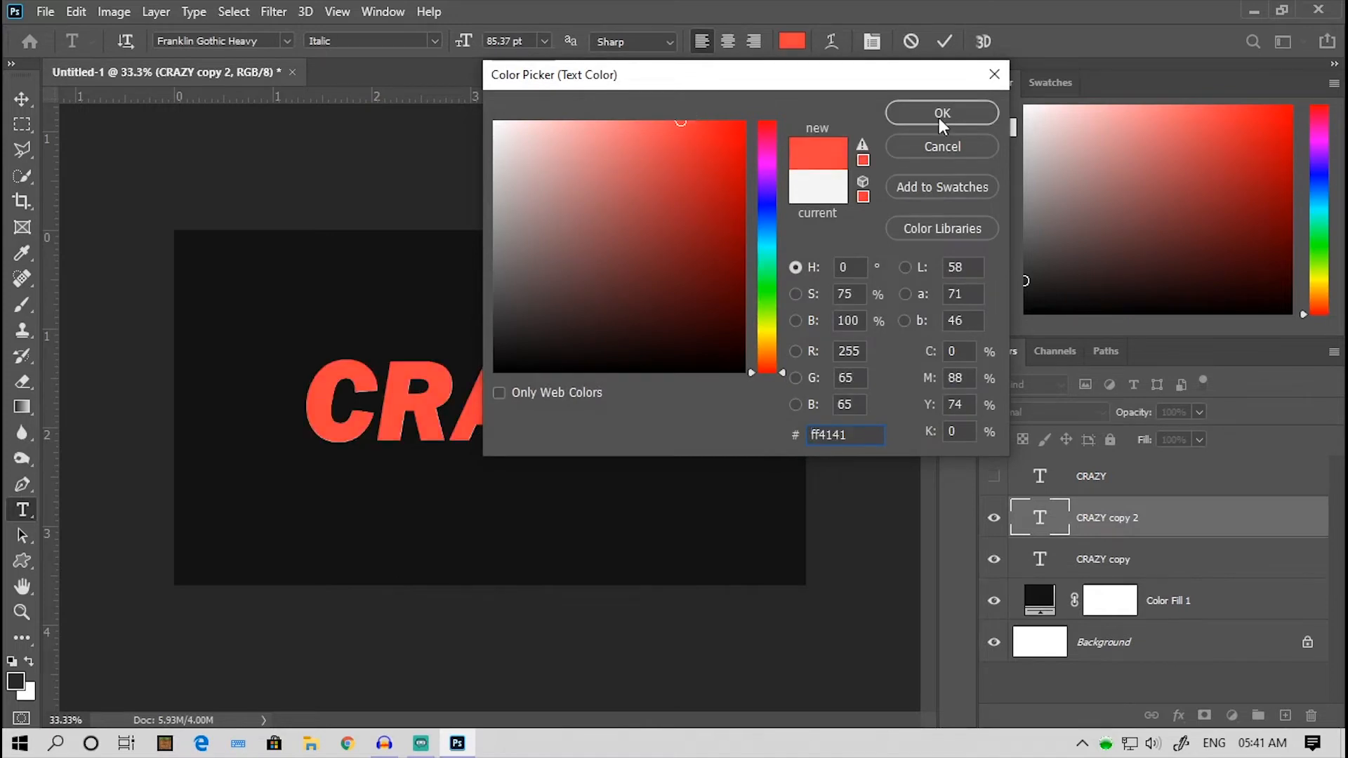
pyautogui.click(941, 113)
pyautogui.click(1104, 534)
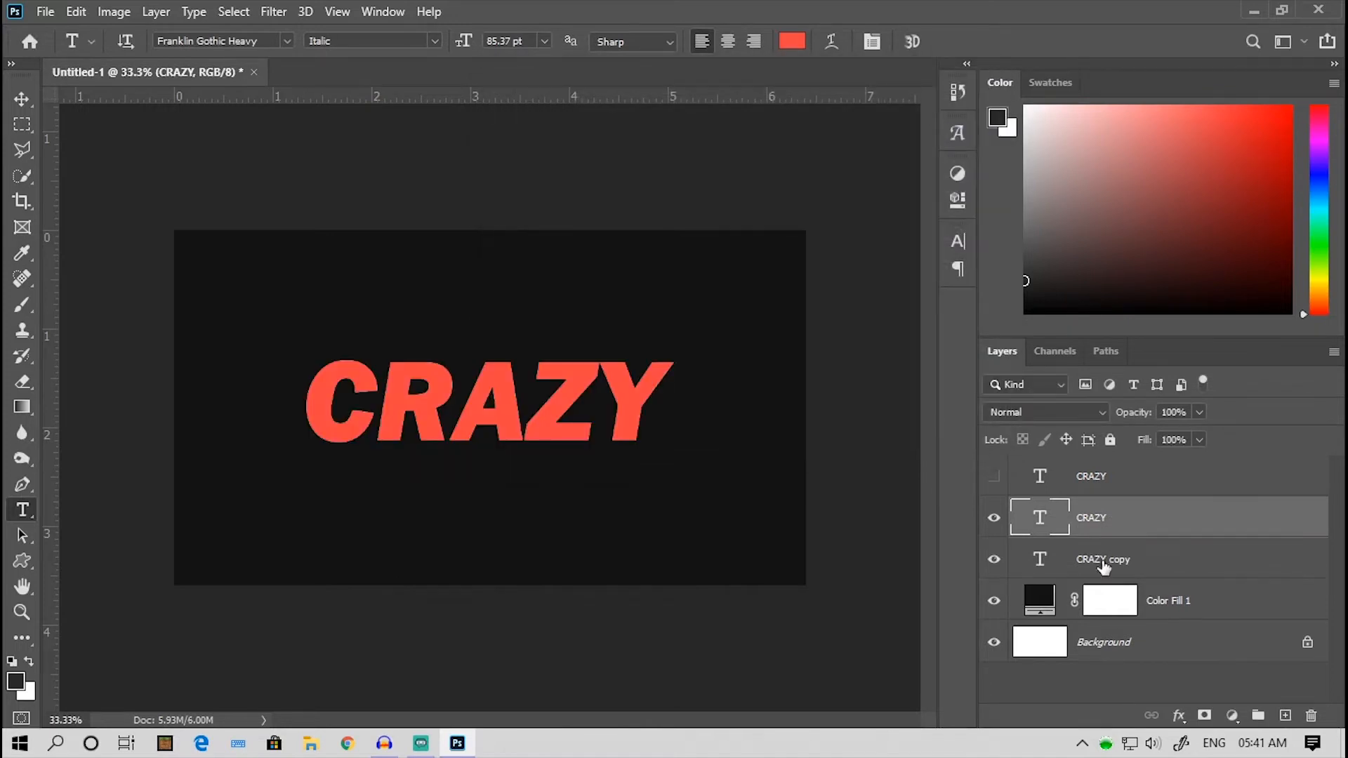
# - Hide the red CRAZY layer and recolor the text of the lowest CRAZY copy to blue 2782ff
pyautogui.click(1103, 564)
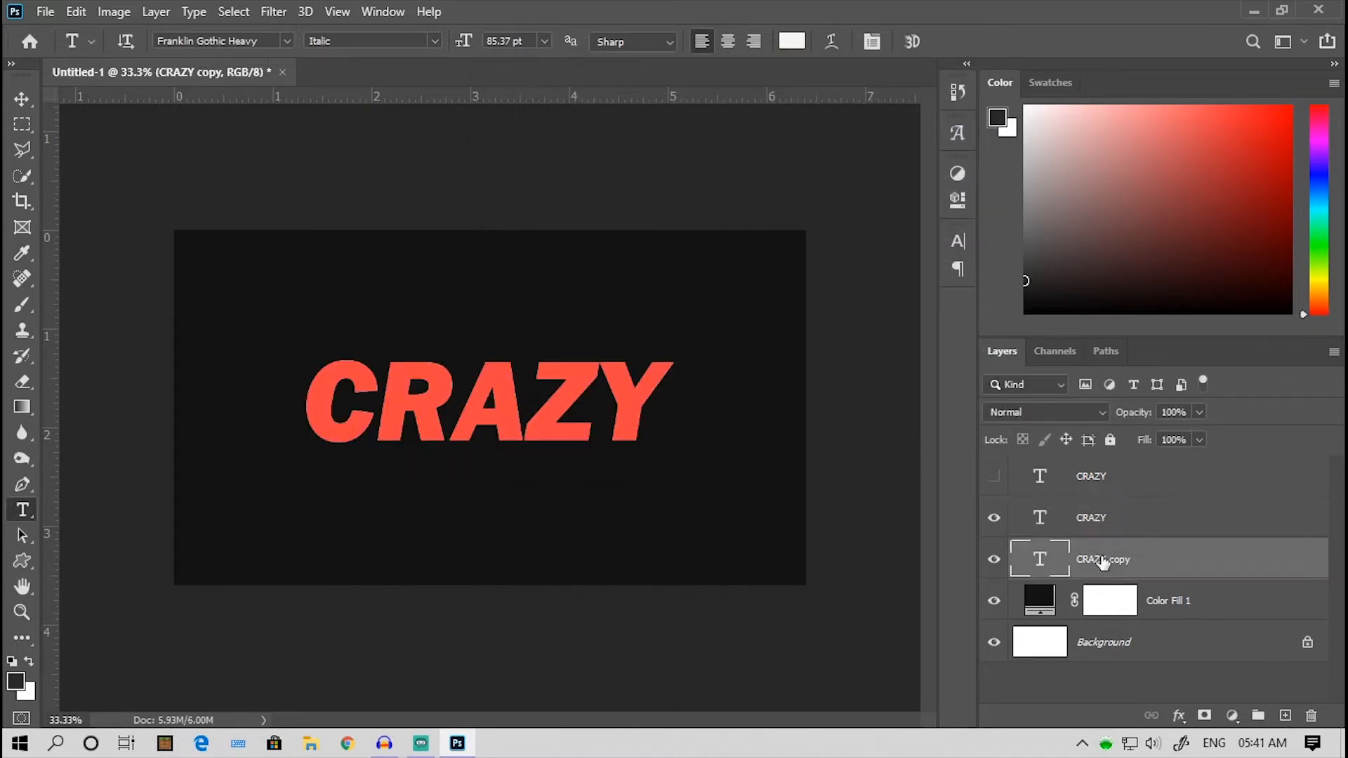
pyautogui.click(996, 520)
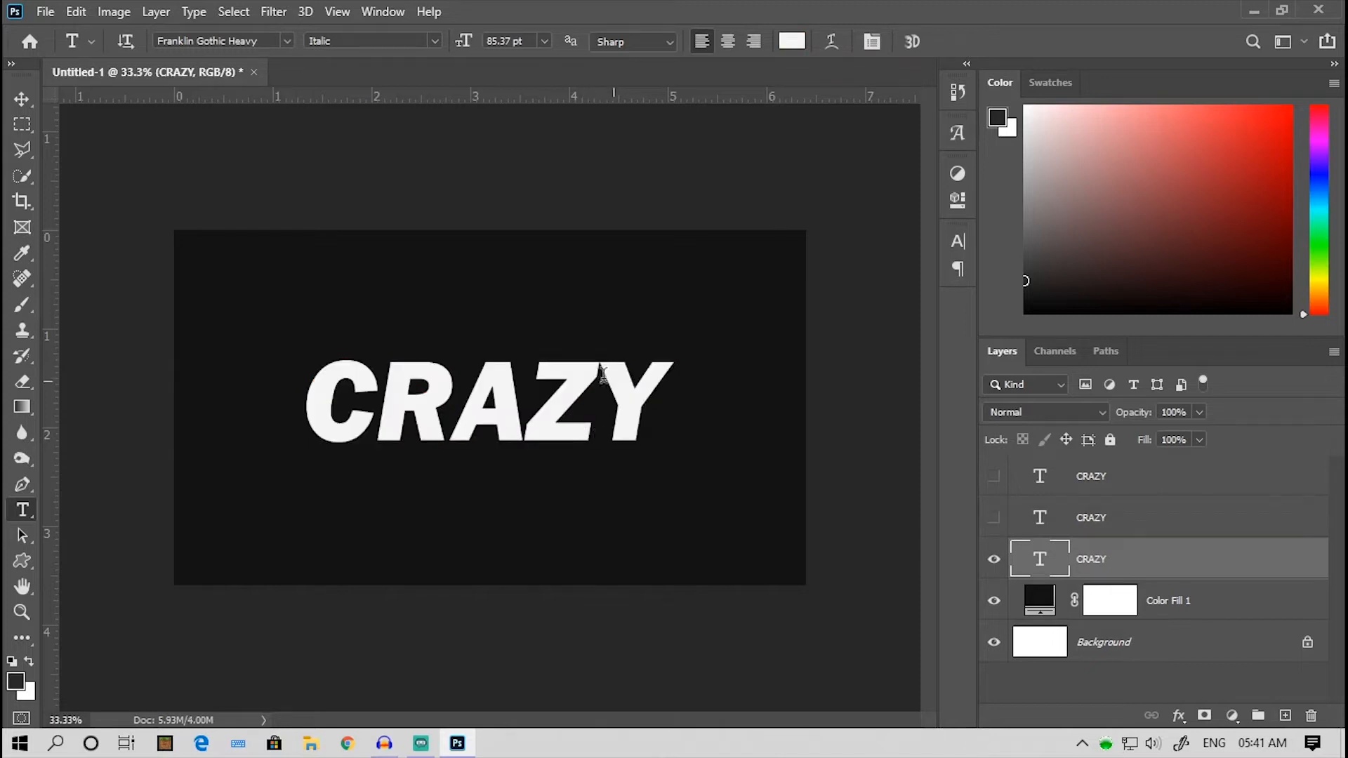
pyautogui.moveTo(666, 403); pyautogui.dragTo(425, 390)
pyautogui.click(791, 41)
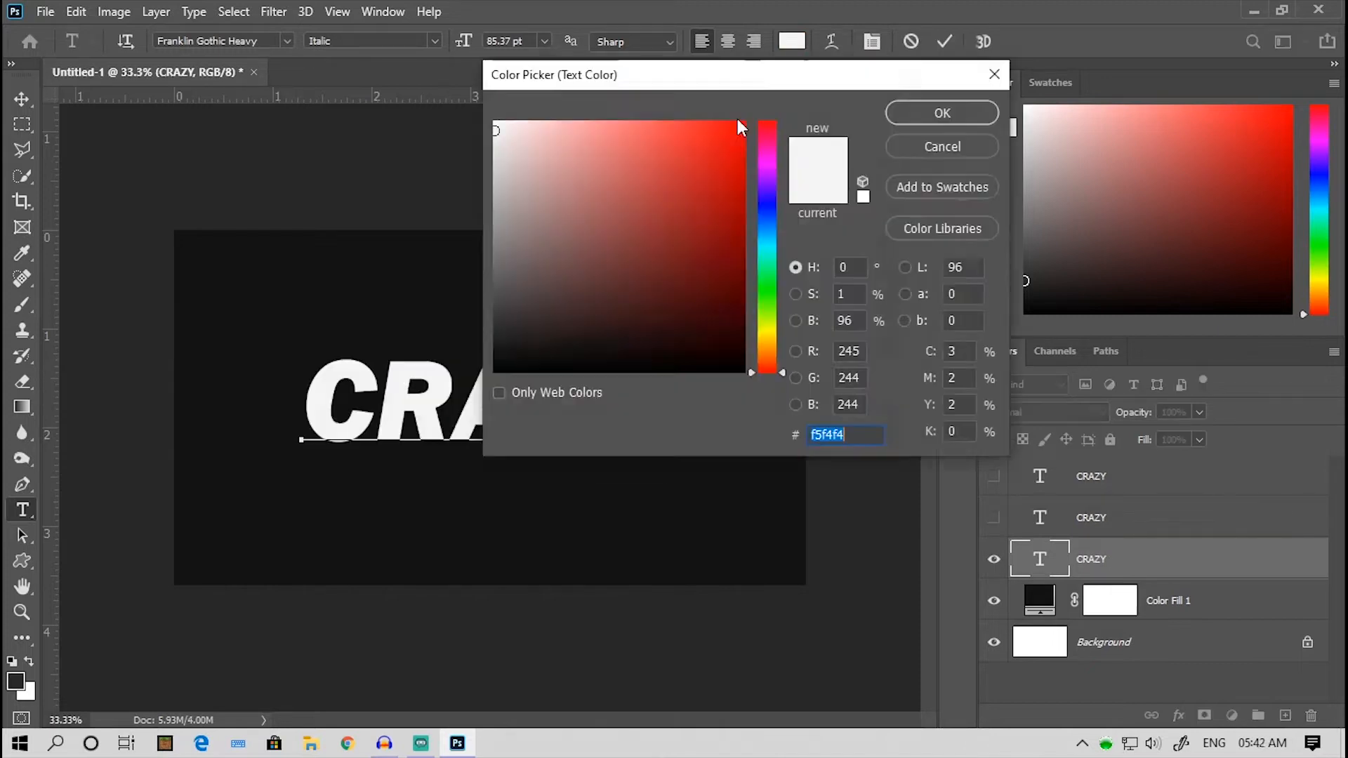
pyautogui.click(766, 223)
pyautogui.moveTo(726, 183); pyautogui.dragTo(735, 118)
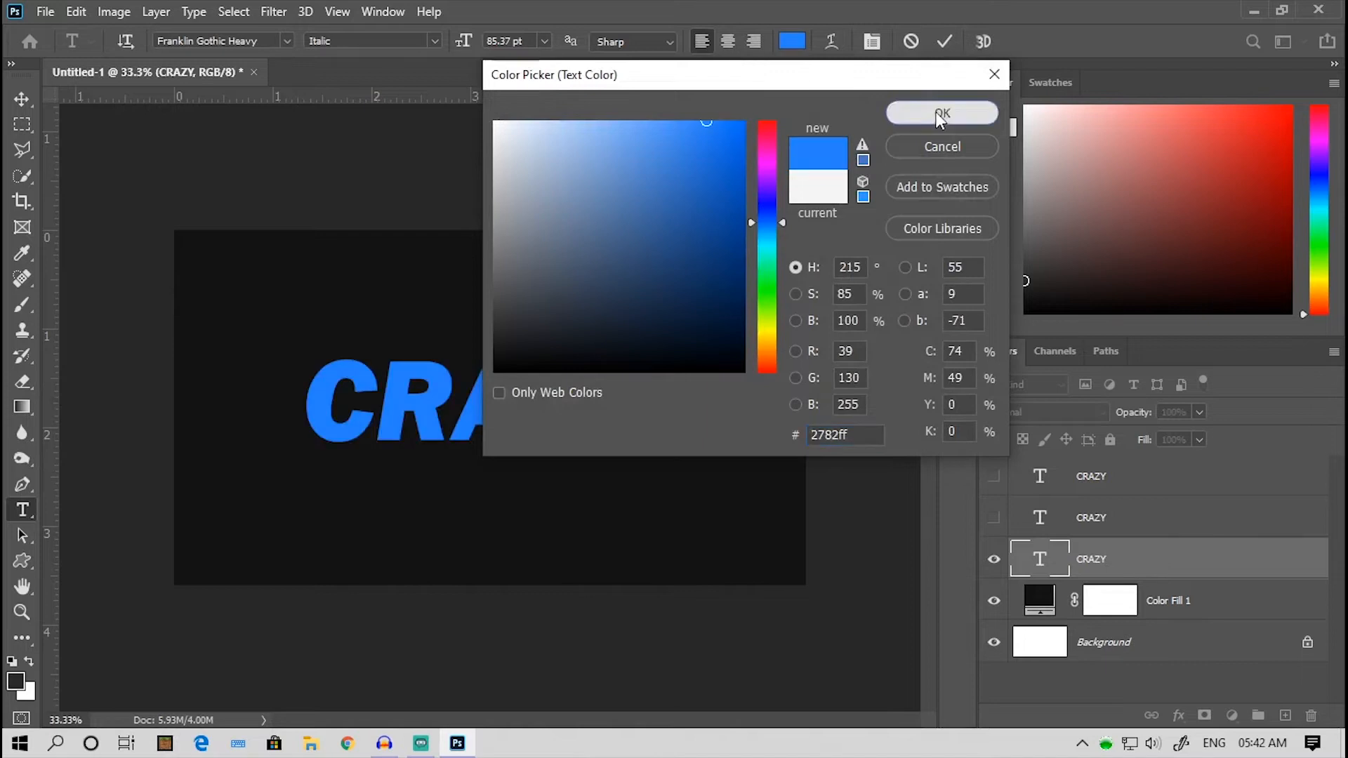
pyautogui.click(943, 112)
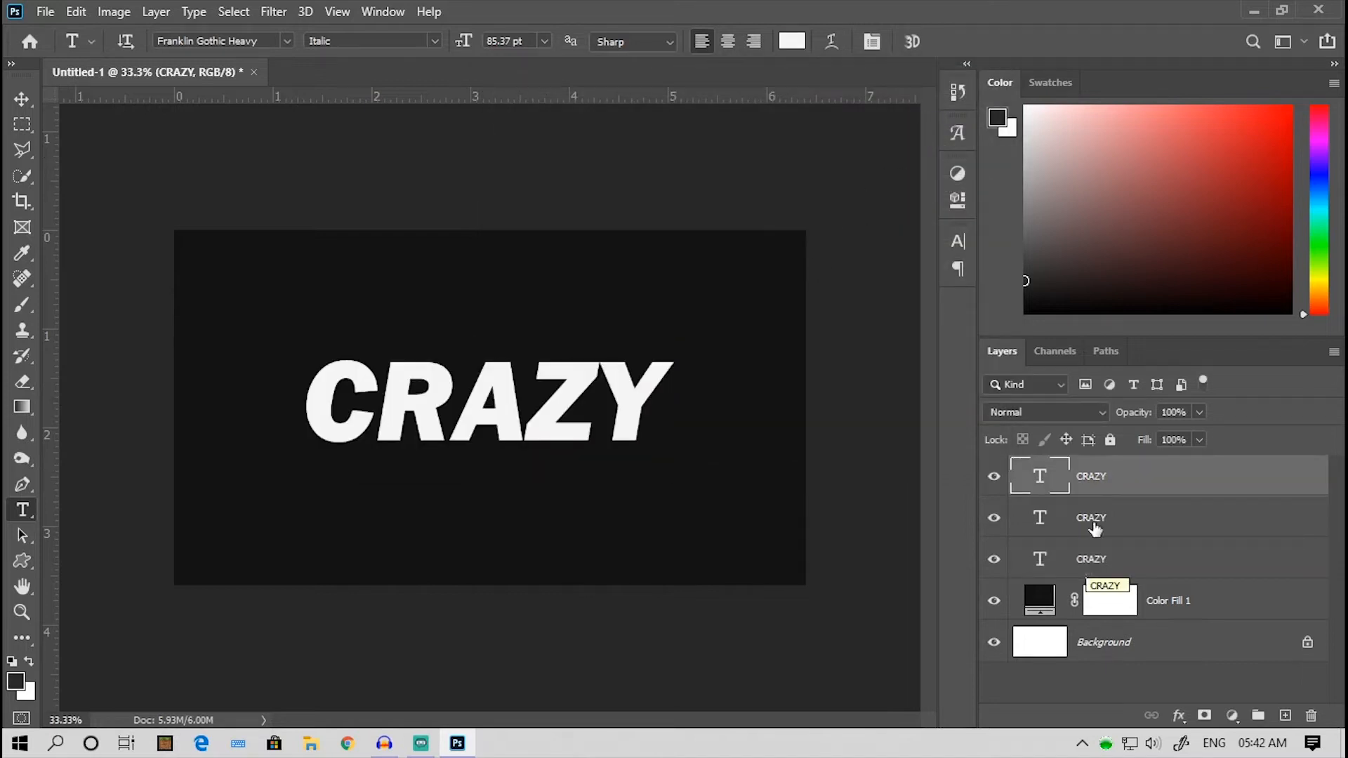
# - Convert the white, red and blue CRAZY text layers into separate smart objects
pyautogui.rightClick(1105, 475)
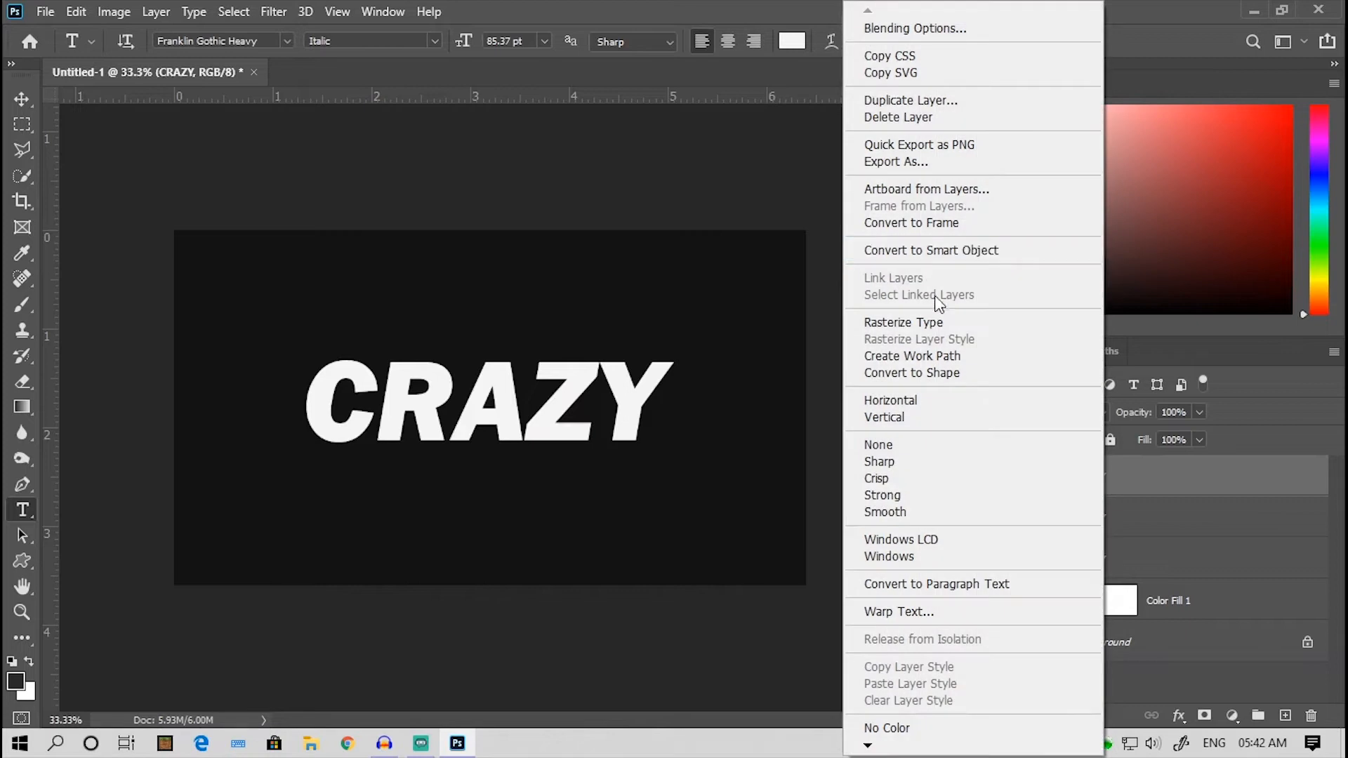
pyautogui.click(931, 253)
pyautogui.click(1111, 521)
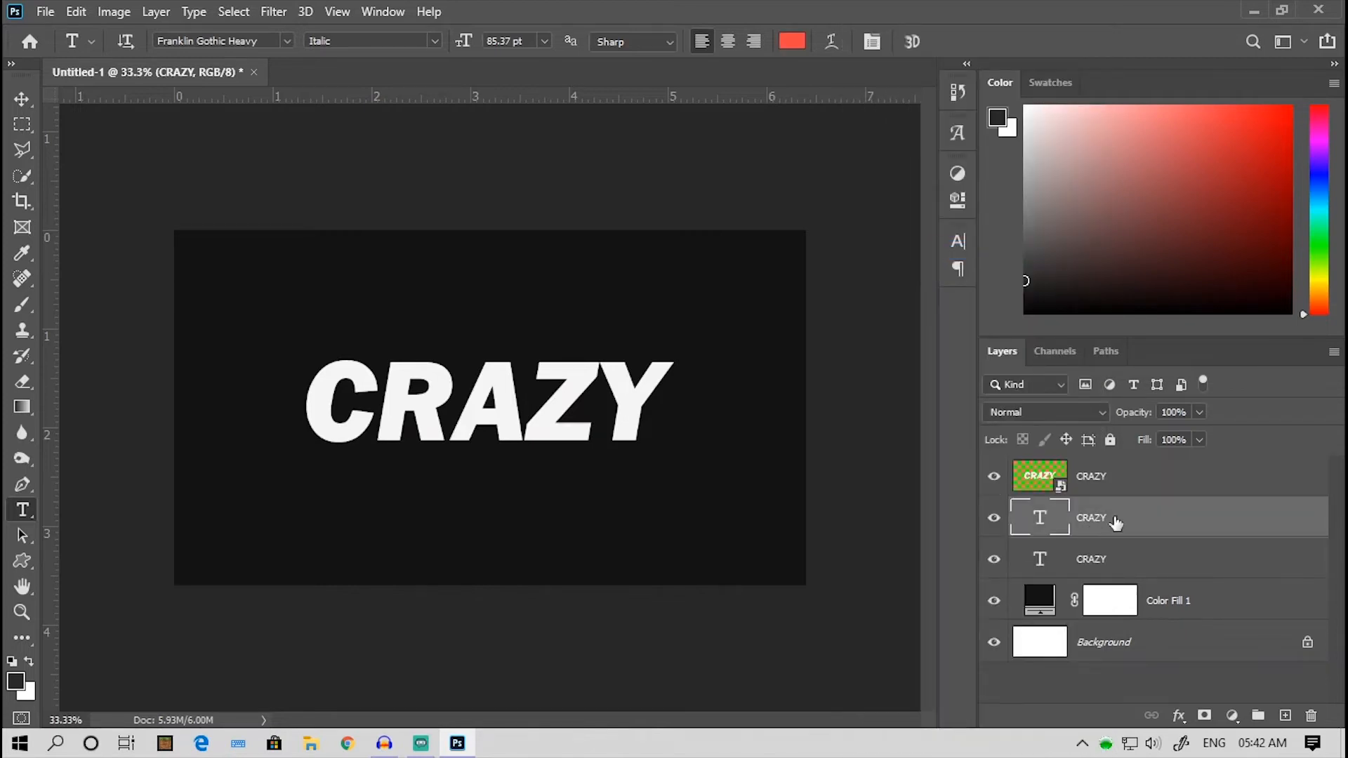
pyautogui.rightClick(1113, 523)
pyautogui.click(908, 252)
pyautogui.rightClick(1096, 560)
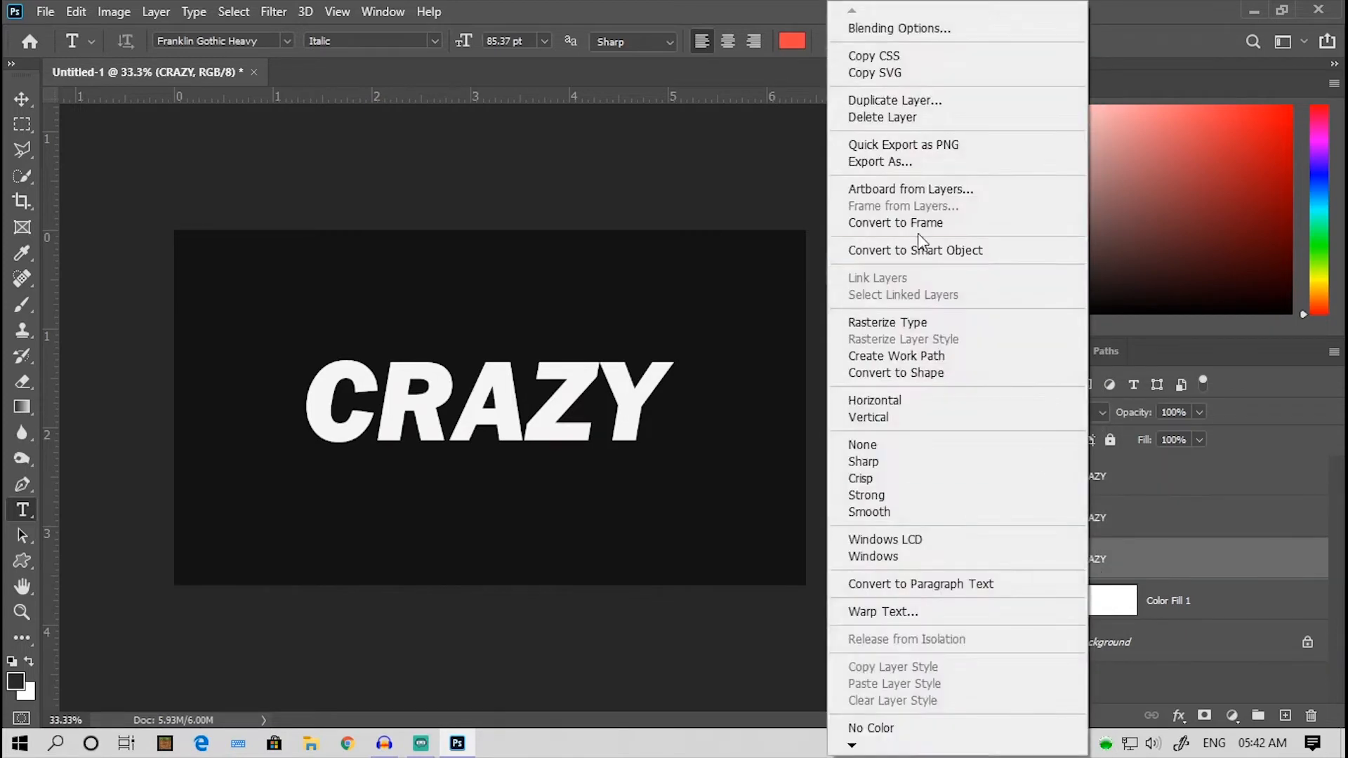
pyautogui.click(917, 250)
# - Hide the white CRAZY layer and apply a square Wave to the red one: wavelength 220–499, amplitude 28–60, scale 30% horizontal and 5% vertical
pyautogui.click(1091, 526)
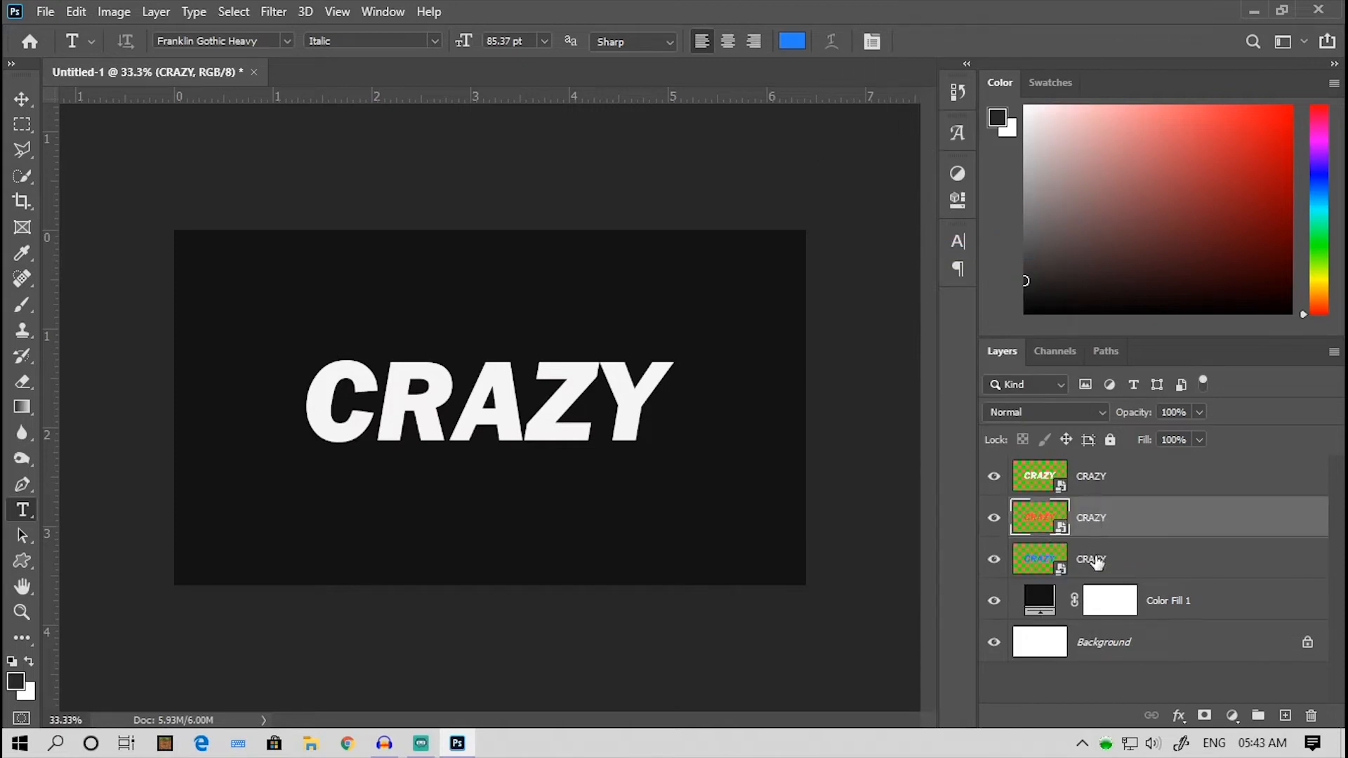
pyautogui.click(994, 480)
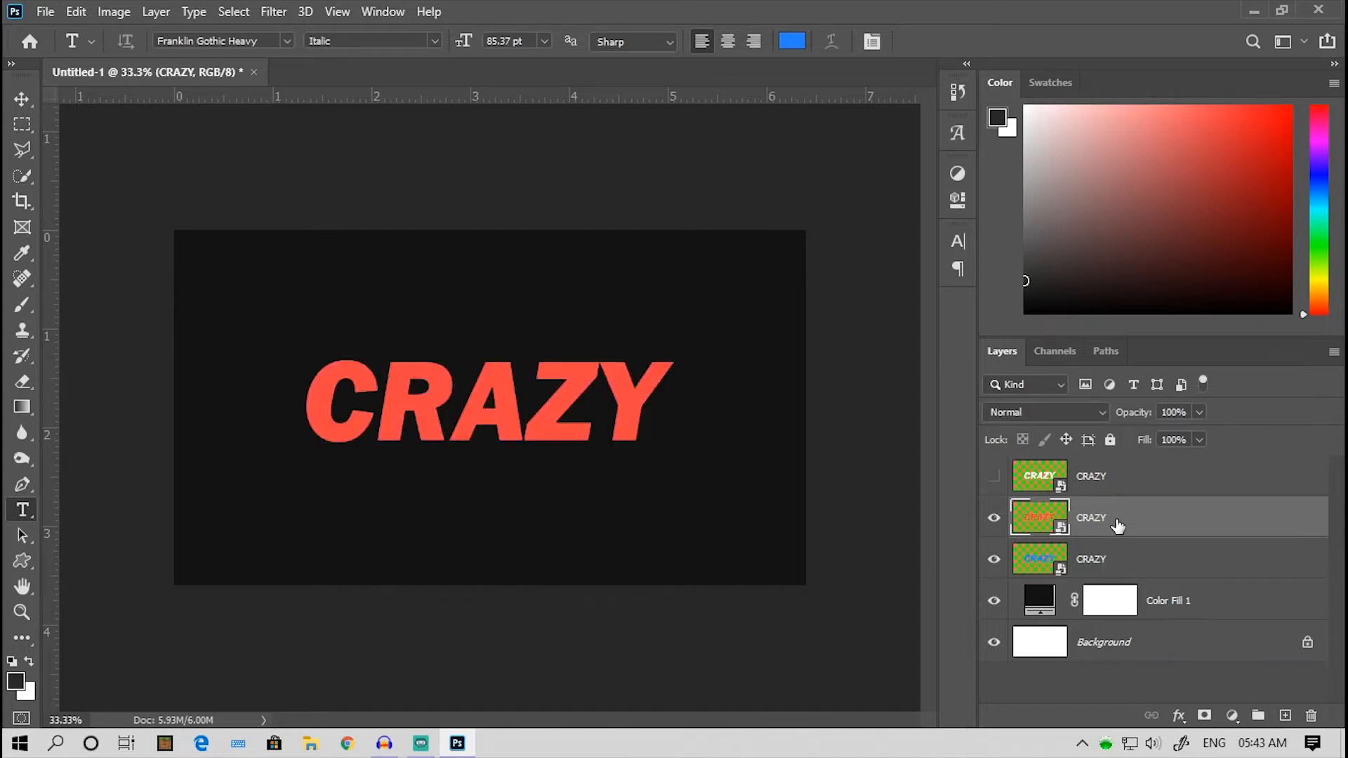
pyautogui.click(274, 12)
pyautogui.moveTo(360, 271)
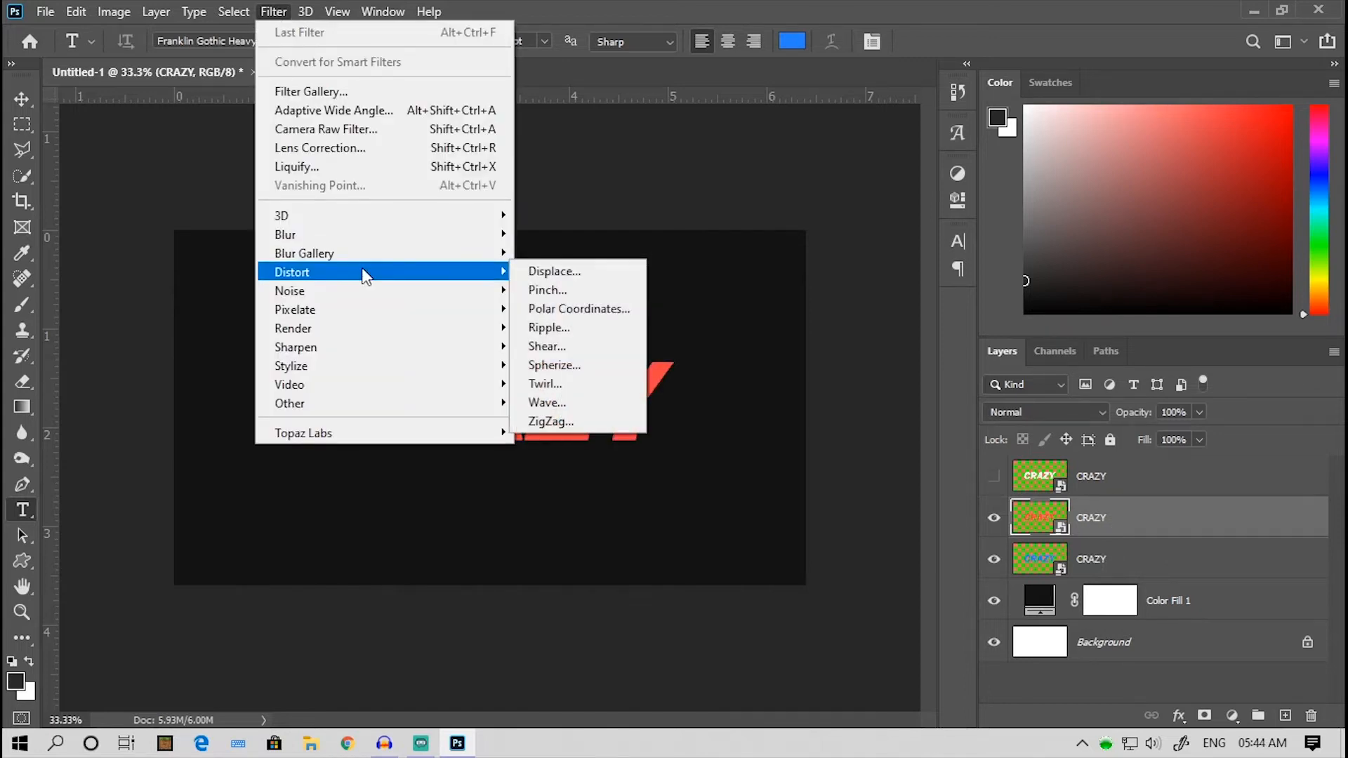
pyautogui.click(581, 403)
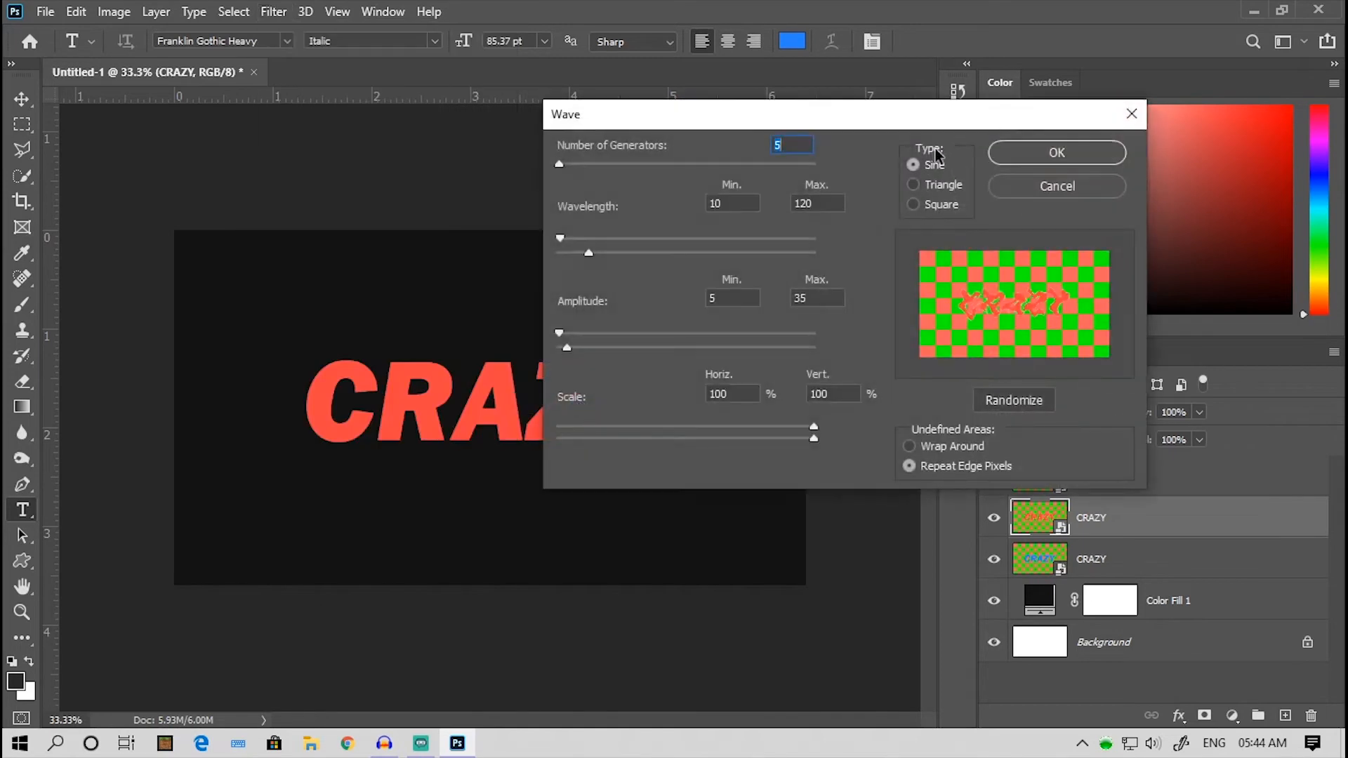
pyautogui.click(912, 204)
pyautogui.moveTo(588, 252); pyautogui.dragTo(761, 253)
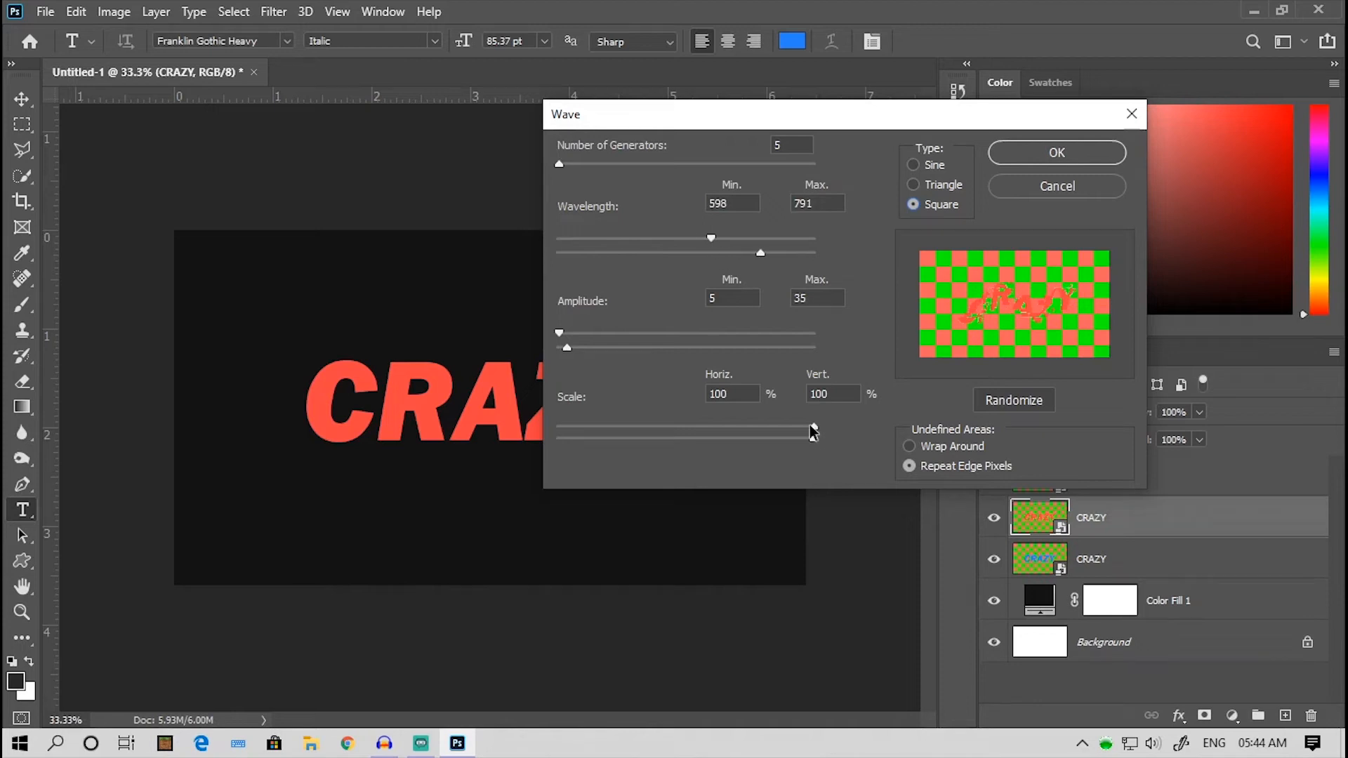
pyautogui.moveTo(811, 426); pyautogui.dragTo(600, 423)
pyautogui.moveTo(567, 347); pyautogui.dragTo(573, 346)
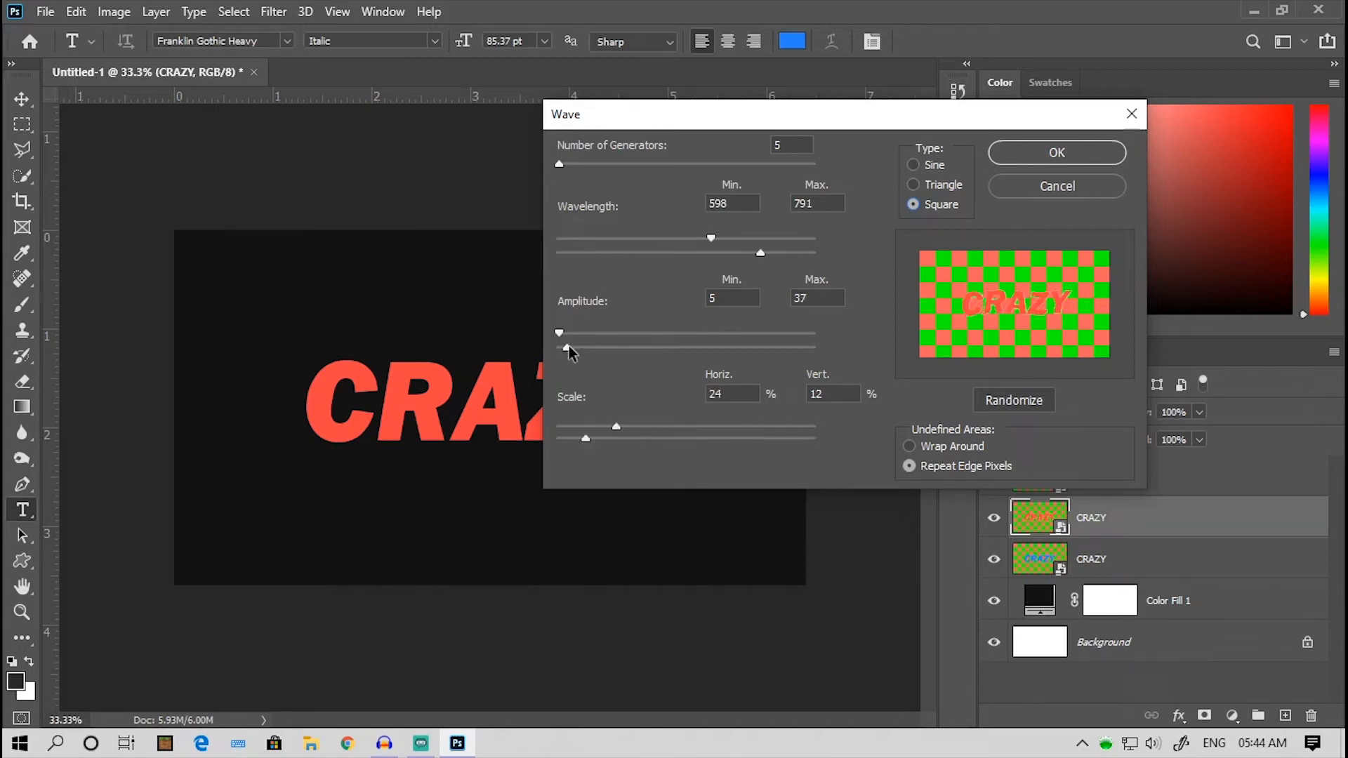
pyautogui.moveTo(711, 239); pyautogui.dragTo(621, 241)
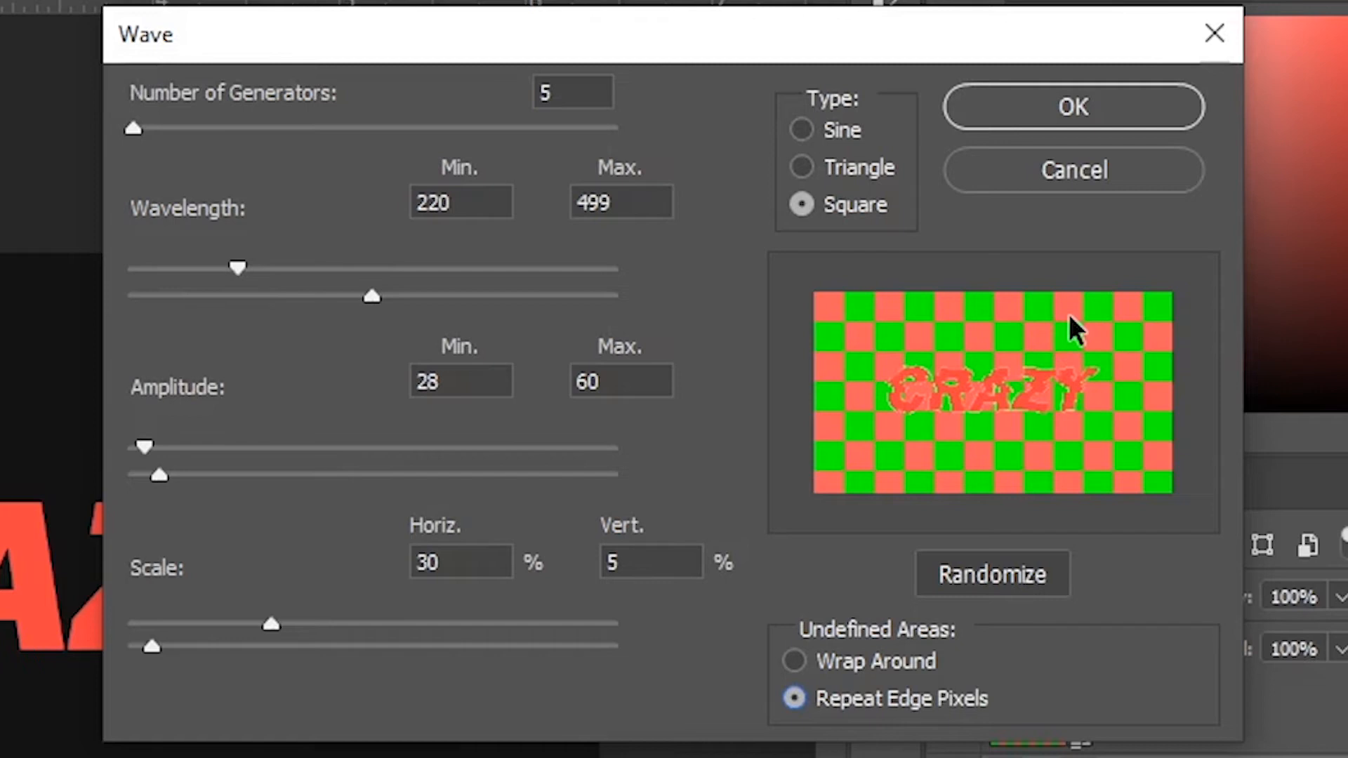
pyautogui.click(1038, 102)
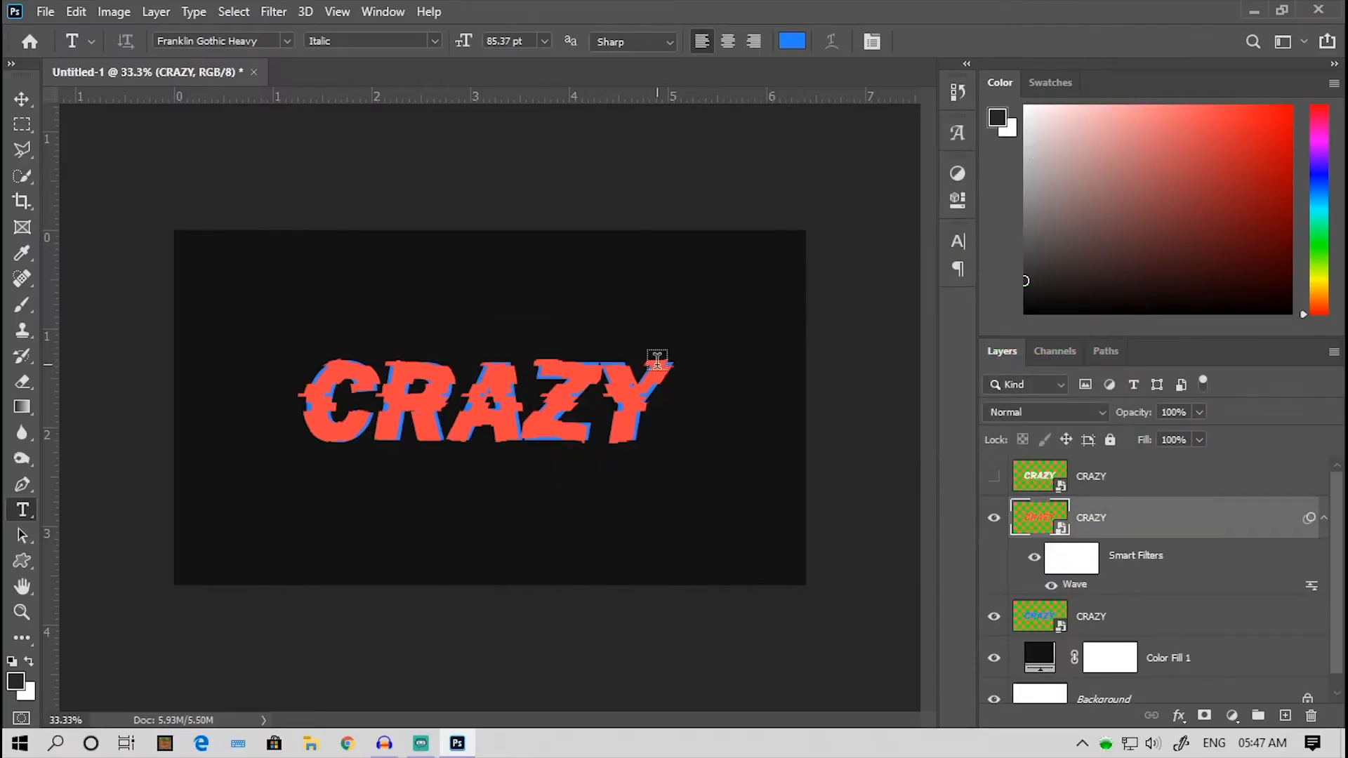
# - Apply a square Wave to the blue CRAZY layer with wavelength 140–414, amplitude 66–110 and 26% horizontal scale, and show the white layer again
pyautogui.click(1087, 618)
pyautogui.click(273, 12)
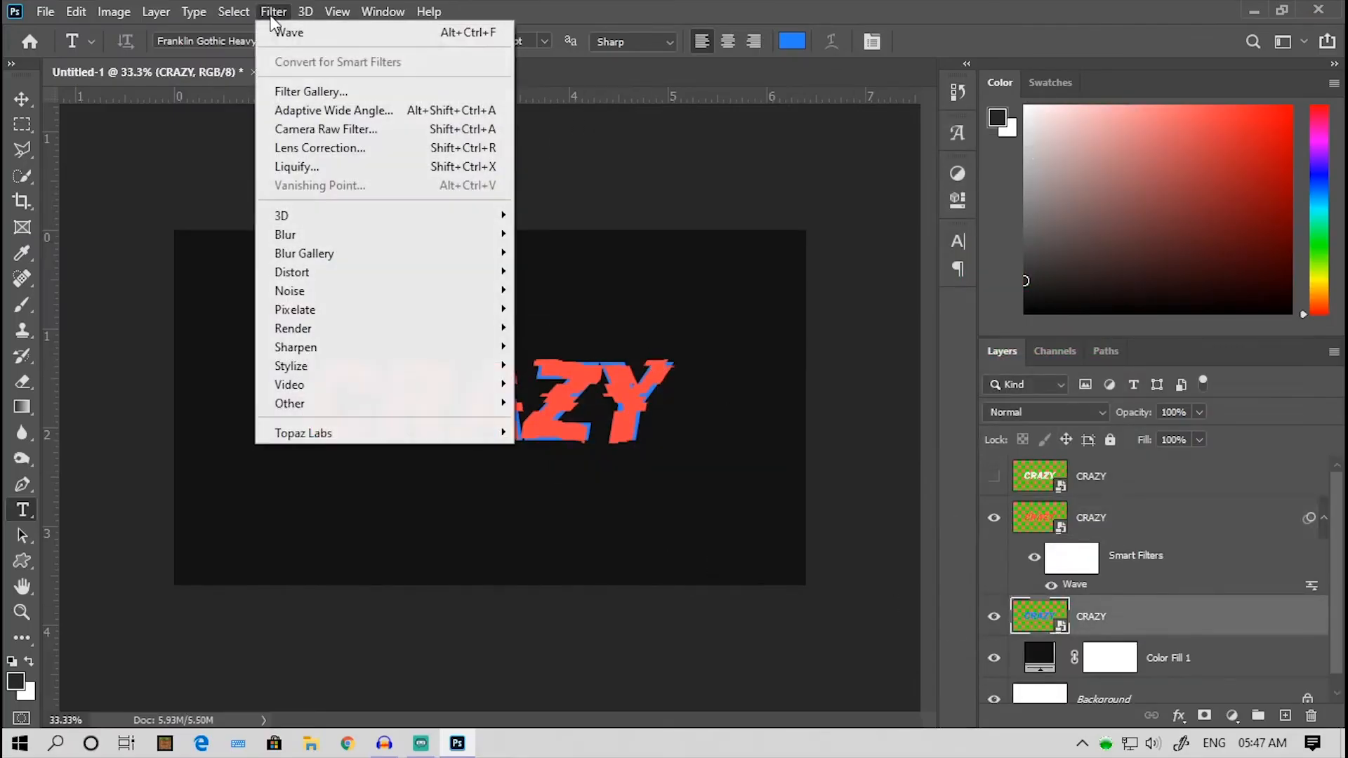
pyautogui.moveTo(436, 274)
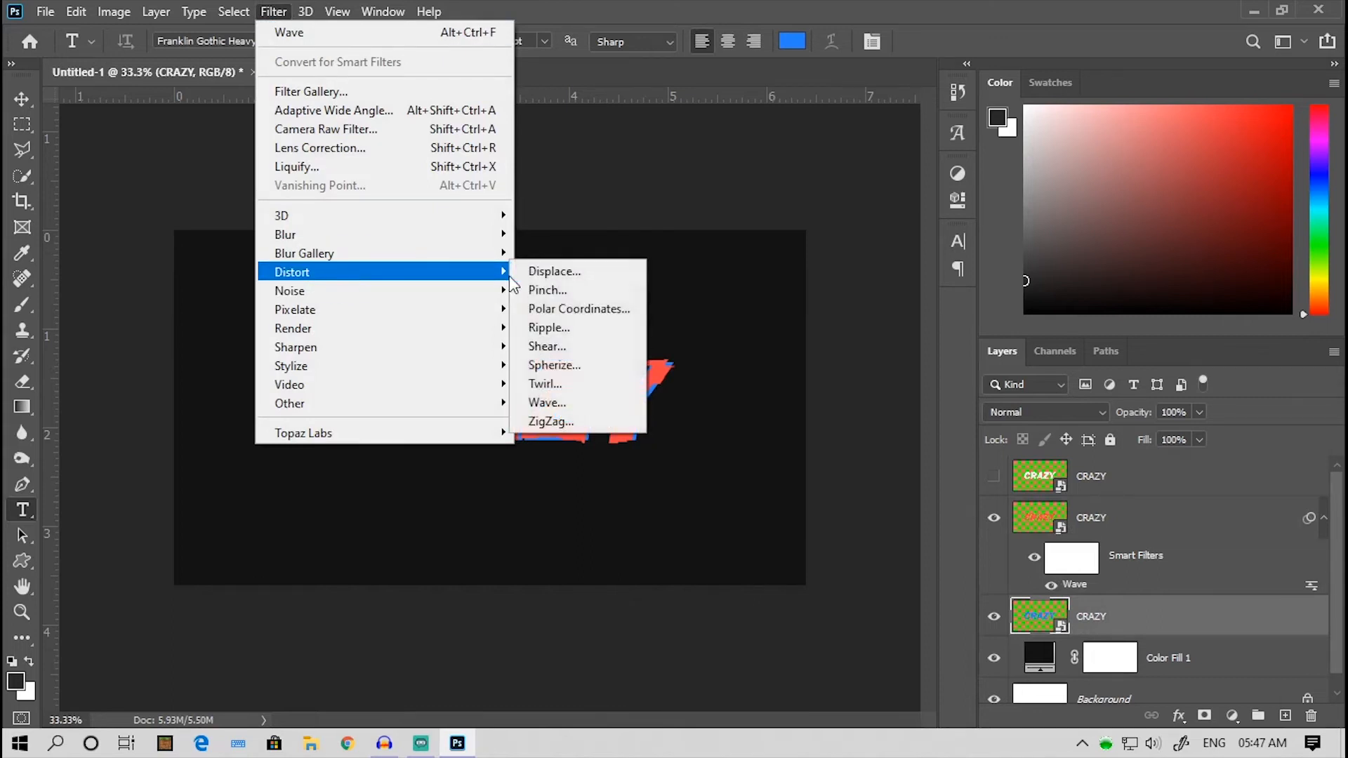
pyautogui.click(563, 406)
pyautogui.moveTo(565, 344)
pyautogui.mouseDown()
pyautogui.moveTo(586, 351)
pyautogui.moveTo(575, 334)
pyautogui.mouseUp()
pyautogui.moveTo(633, 428); pyautogui.dragTo(622, 429)
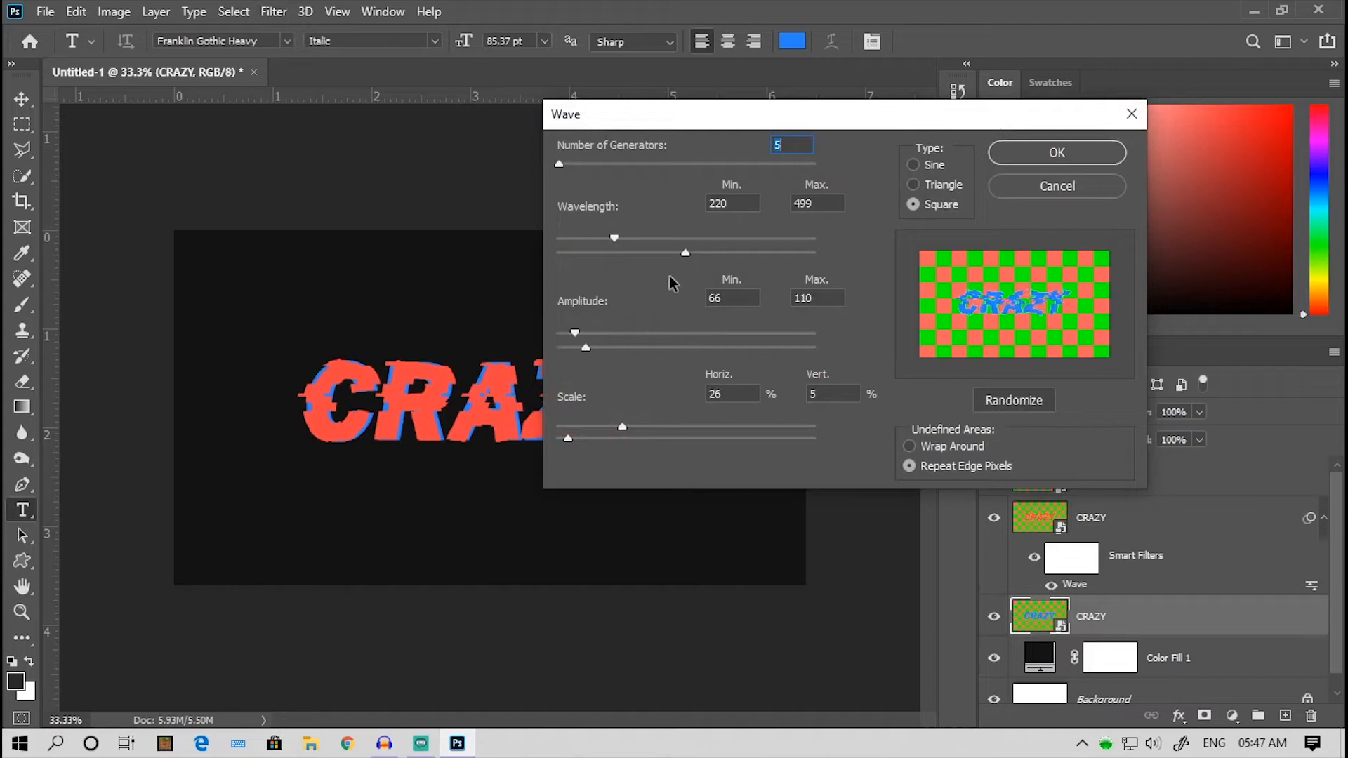
pyautogui.moveTo(614, 239); pyautogui.dragTo(593, 240)
pyautogui.moveTo(685, 254); pyautogui.dragTo(663, 256)
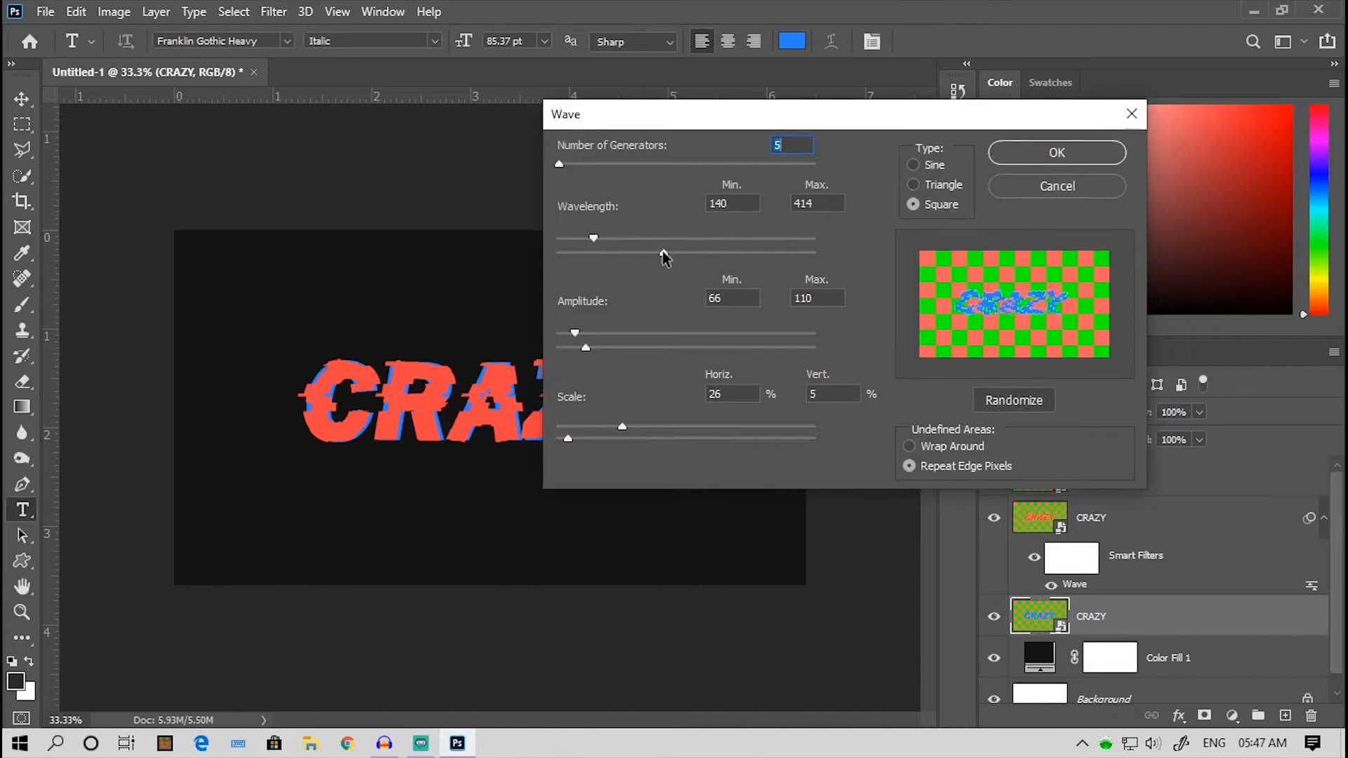
pyautogui.click(1043, 154)
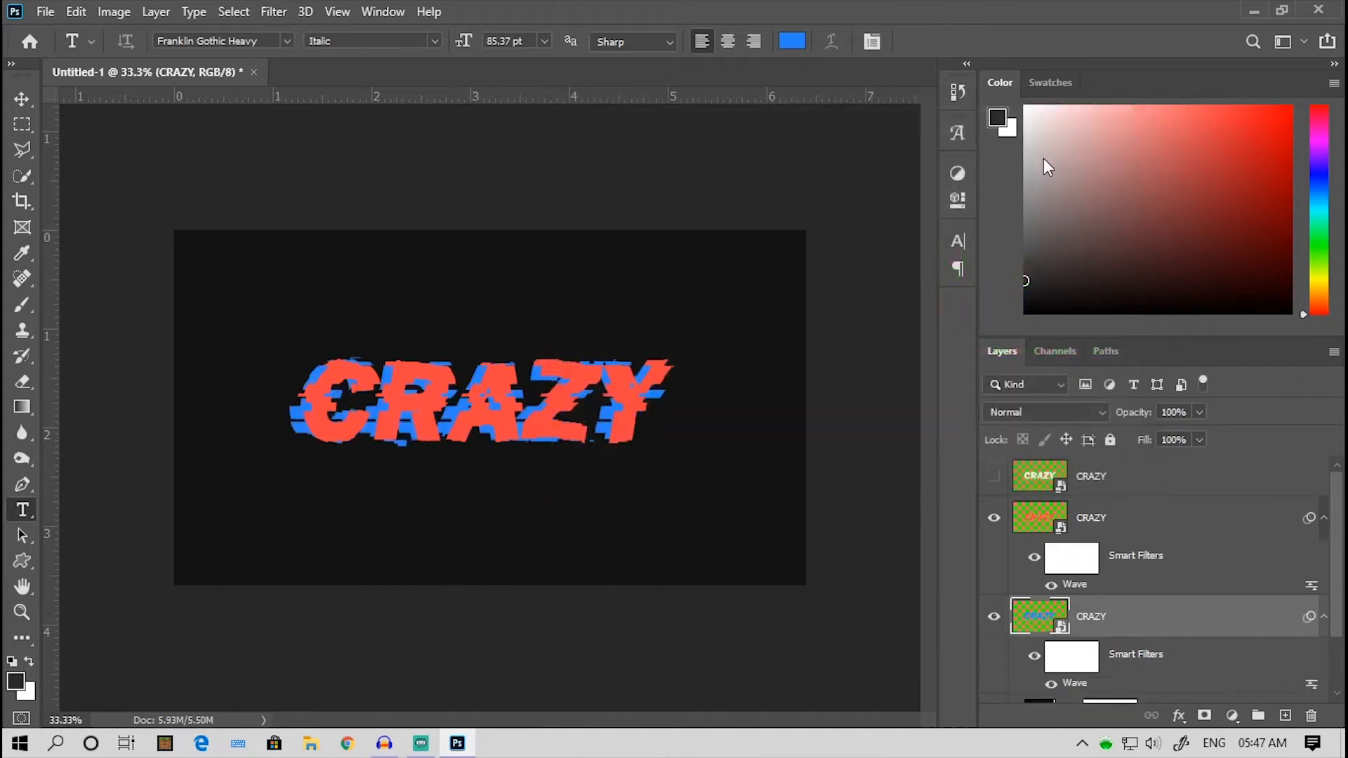
pyautogui.click(994, 478)
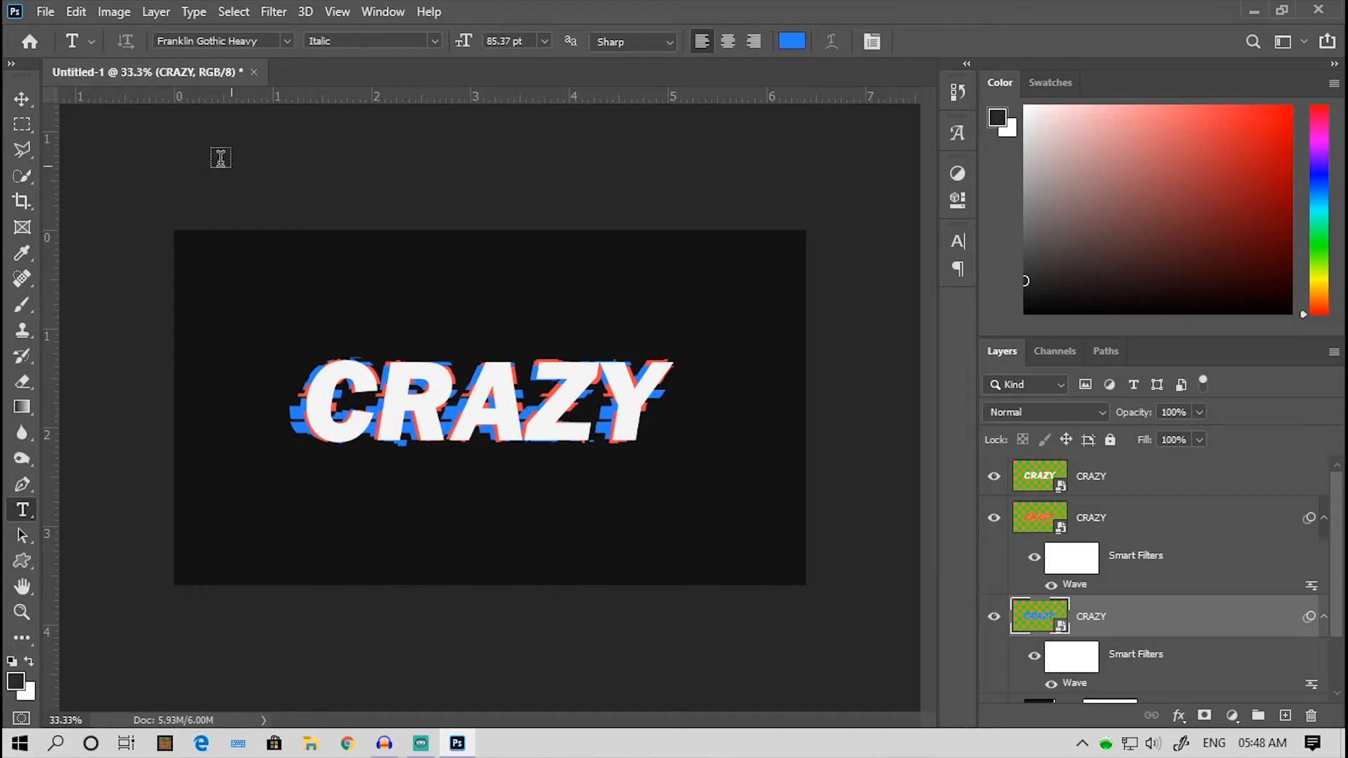
# - Review the transparency grid size and both custom grid colors in the Transparency & Gamut preferences
pyautogui.click(75, 12)
pyautogui.moveTo(117, 746)
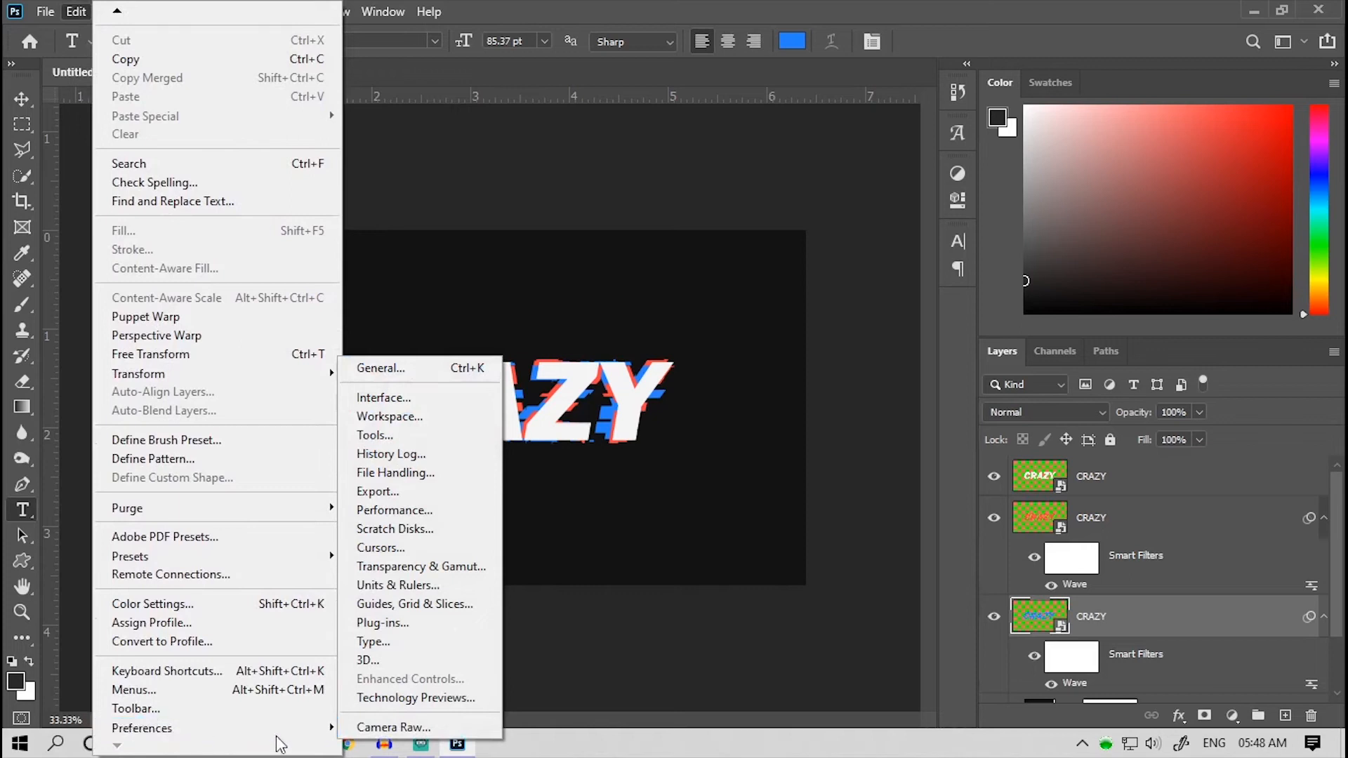
pyautogui.click(413, 568)
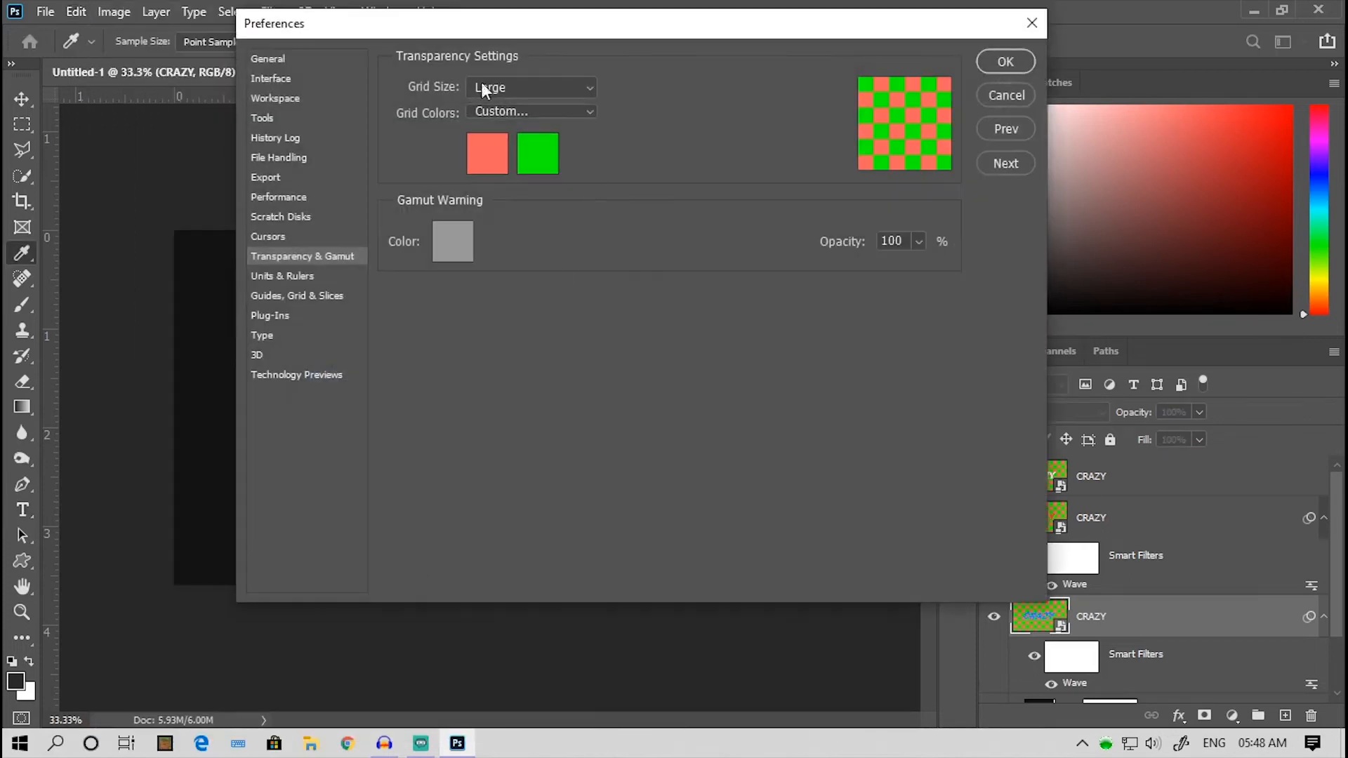
pyautogui.click(495, 160)
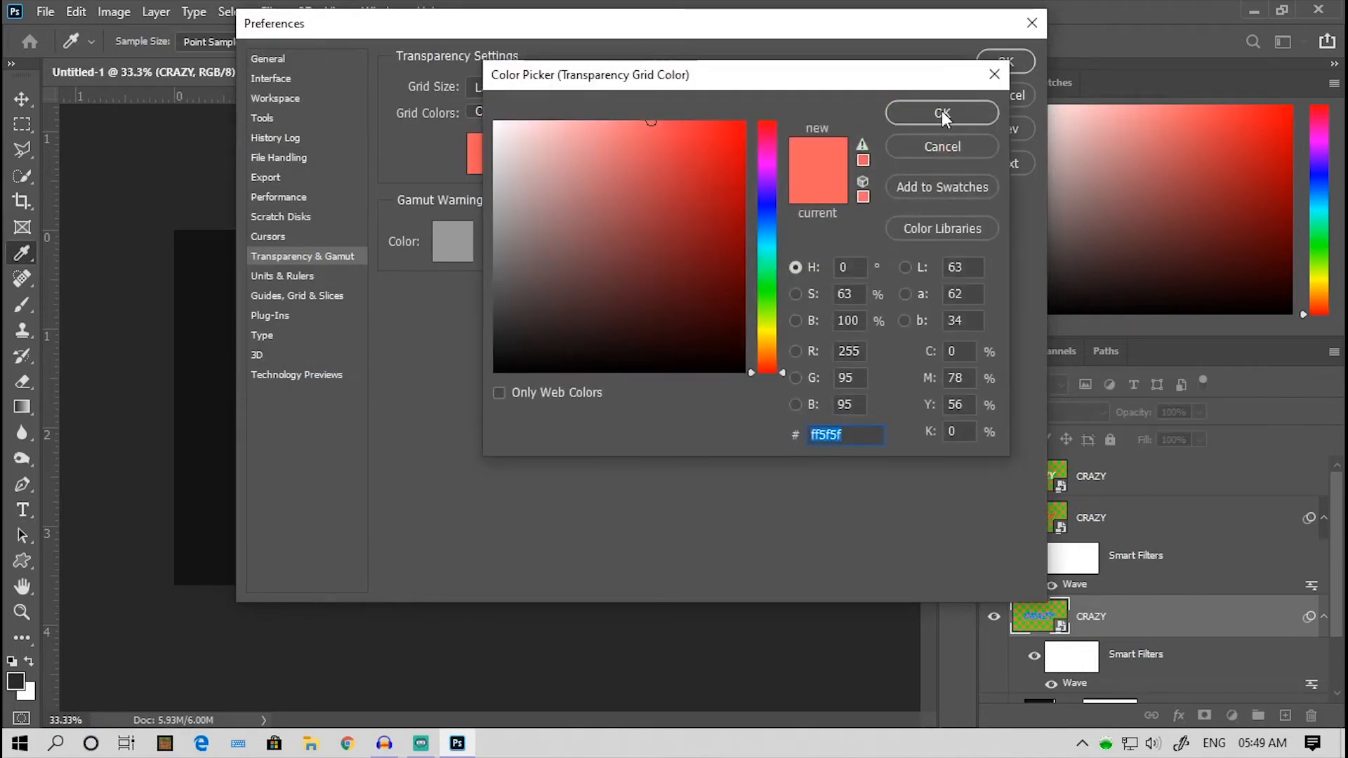
pyautogui.click(942, 116)
pyautogui.click(553, 156)
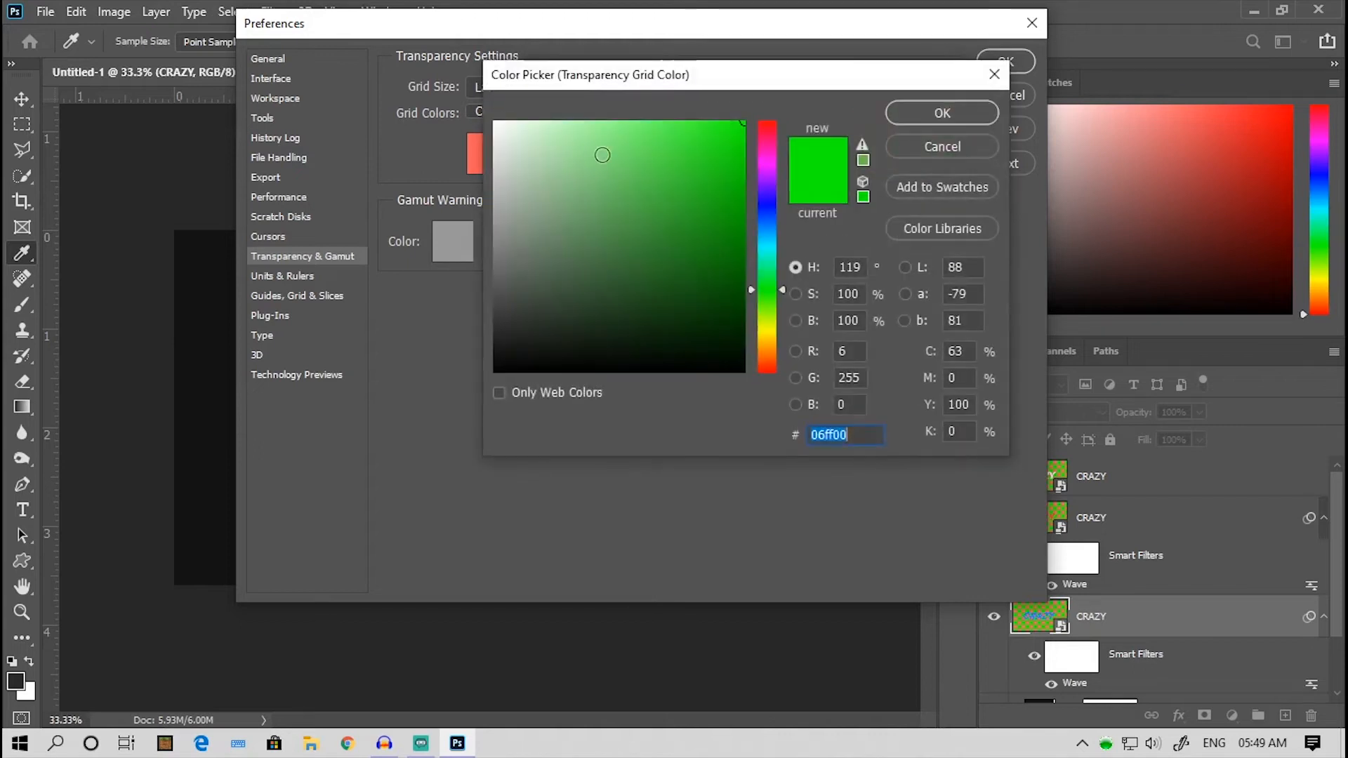
pyautogui.click(942, 112)
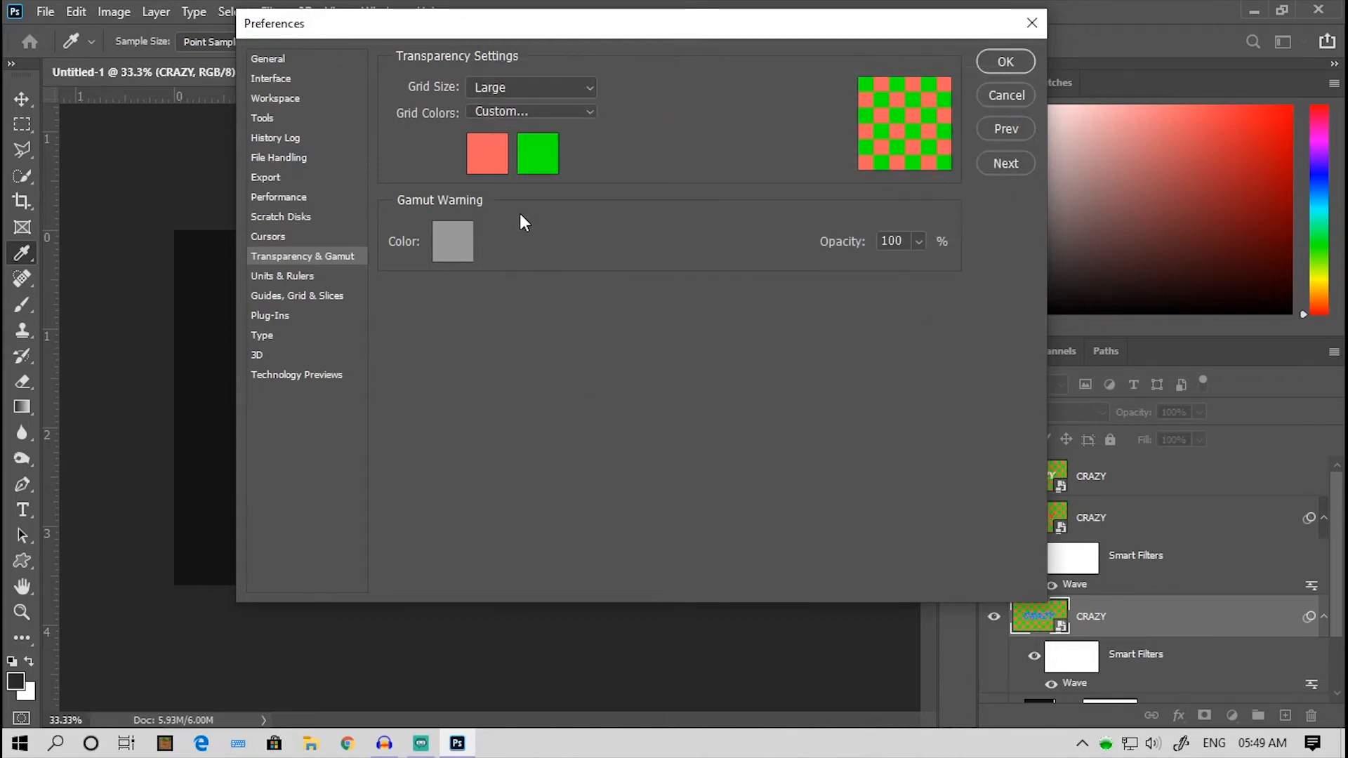
pyautogui.click(1006, 61)
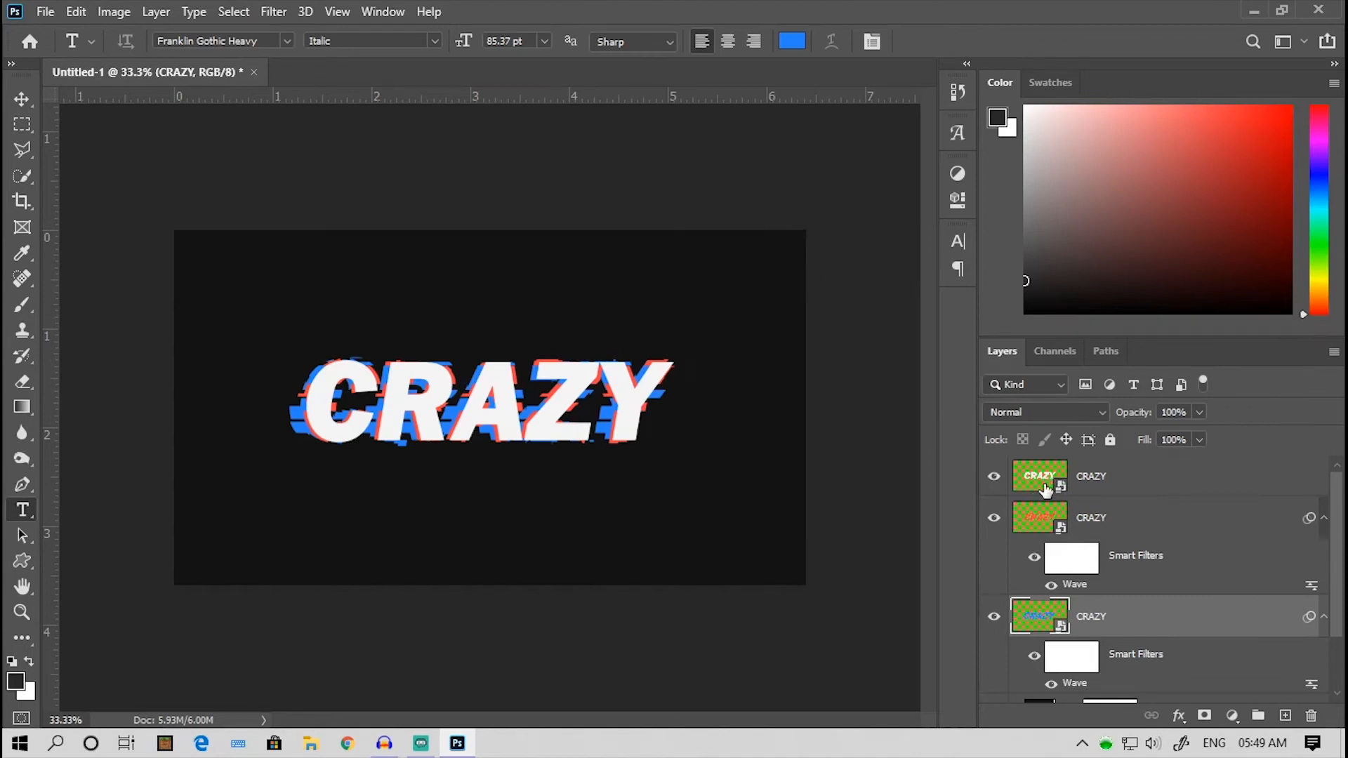
# - Hide the white CRAZY layer and give the red one an 18 px Outer Glow in ff4141, sampled from its own text
pyautogui.click(1084, 518)
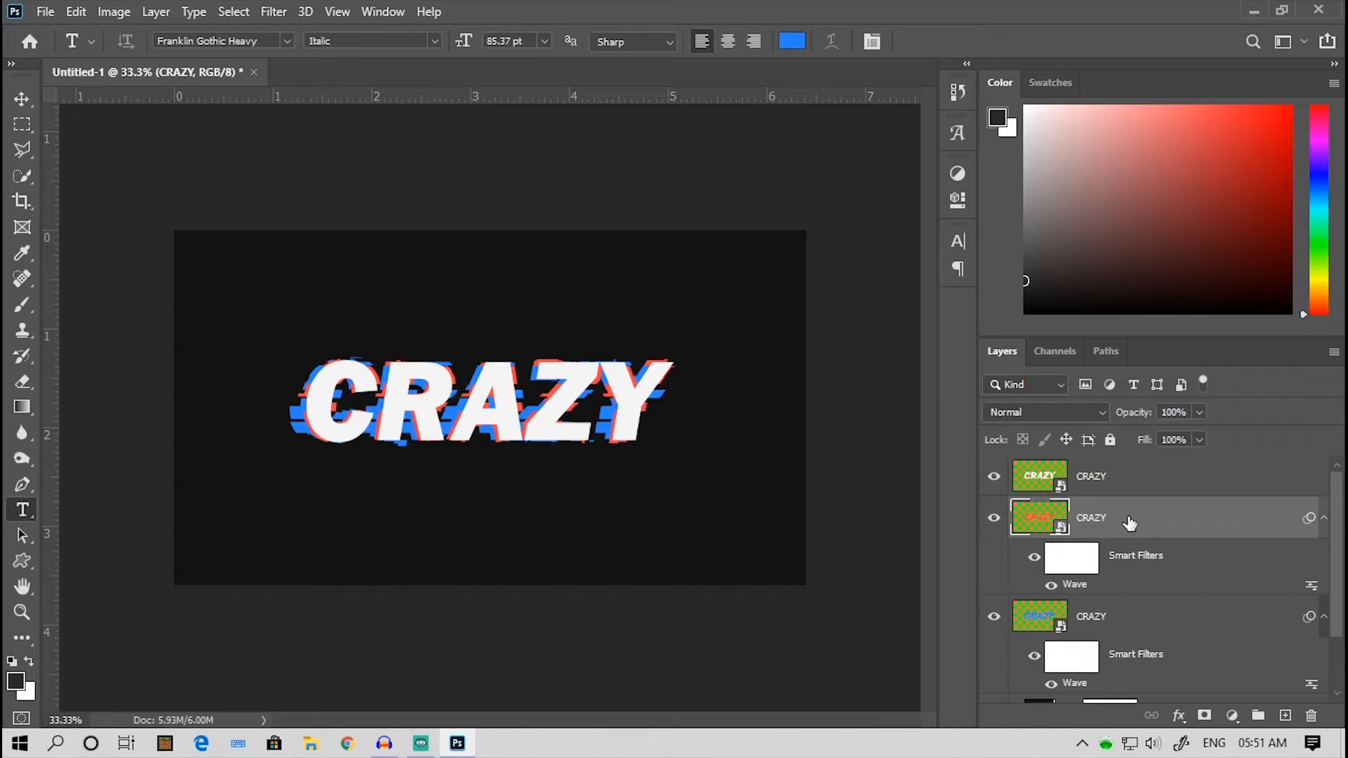
pyautogui.click(994, 478)
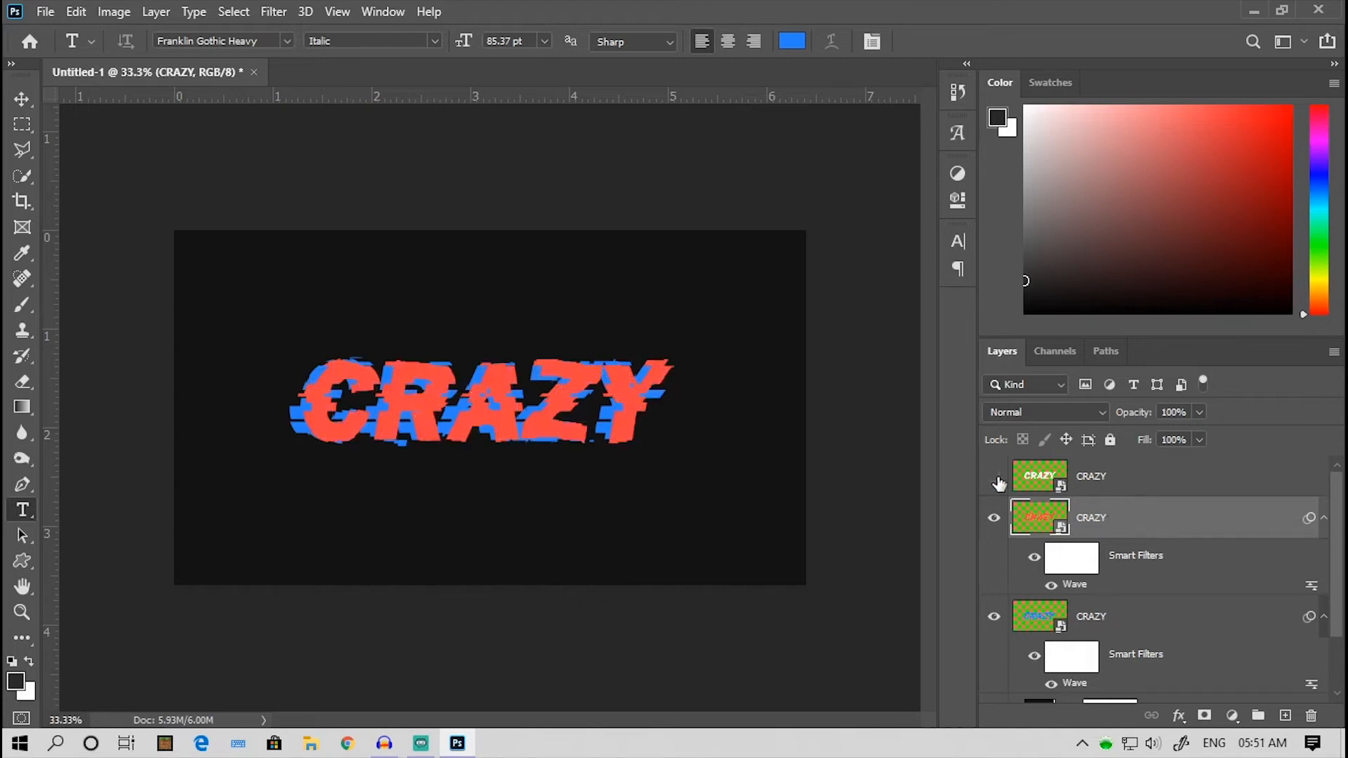
pyautogui.click(1178, 718)
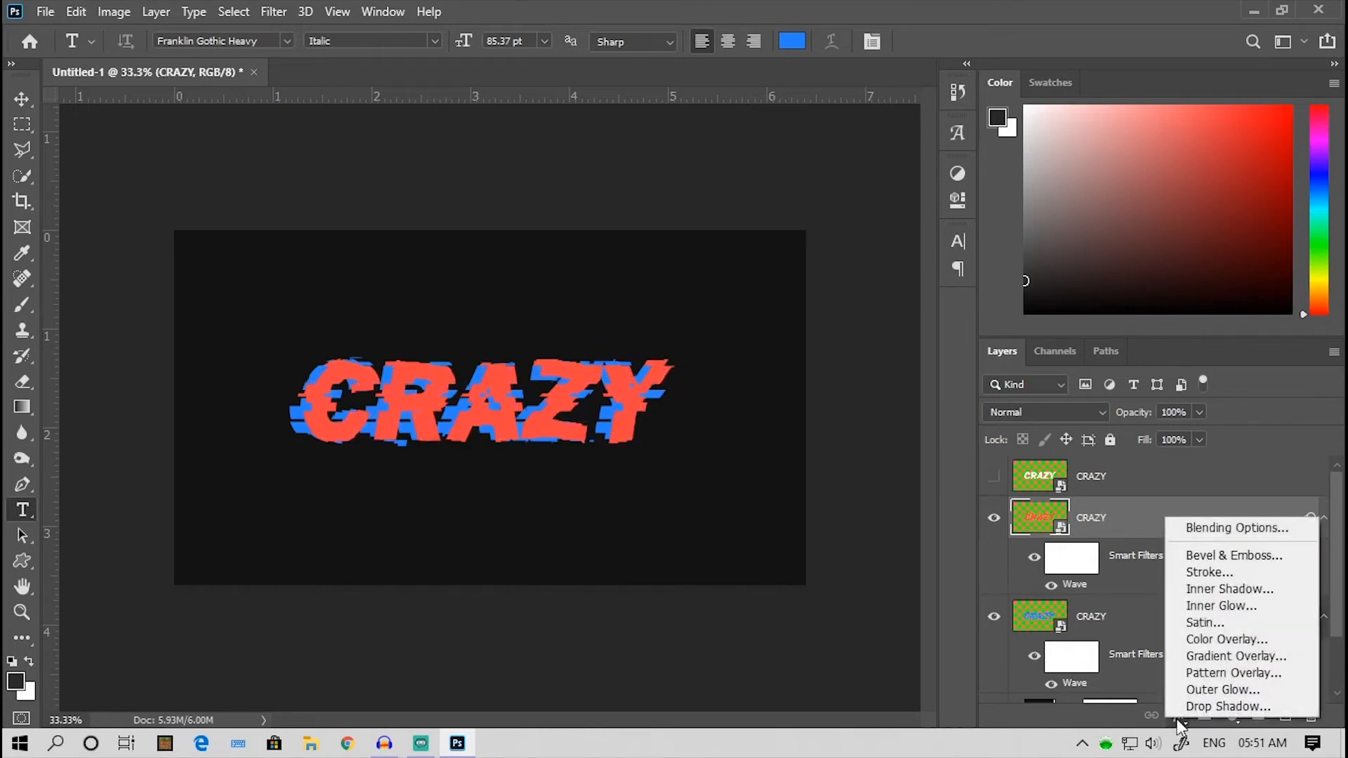
pyautogui.click(1240, 686)
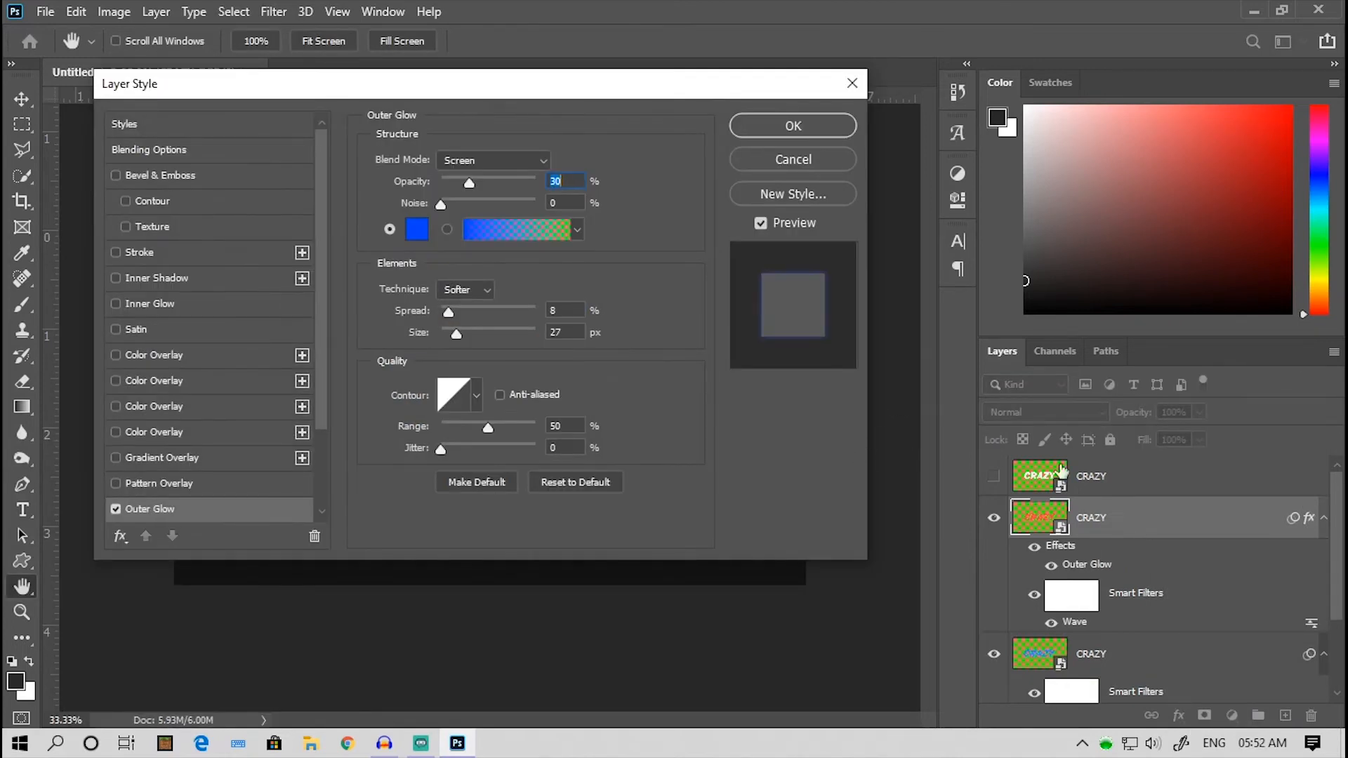
pyautogui.moveTo(438, 88); pyautogui.dragTo(946, 152)
pyautogui.click(925, 293)
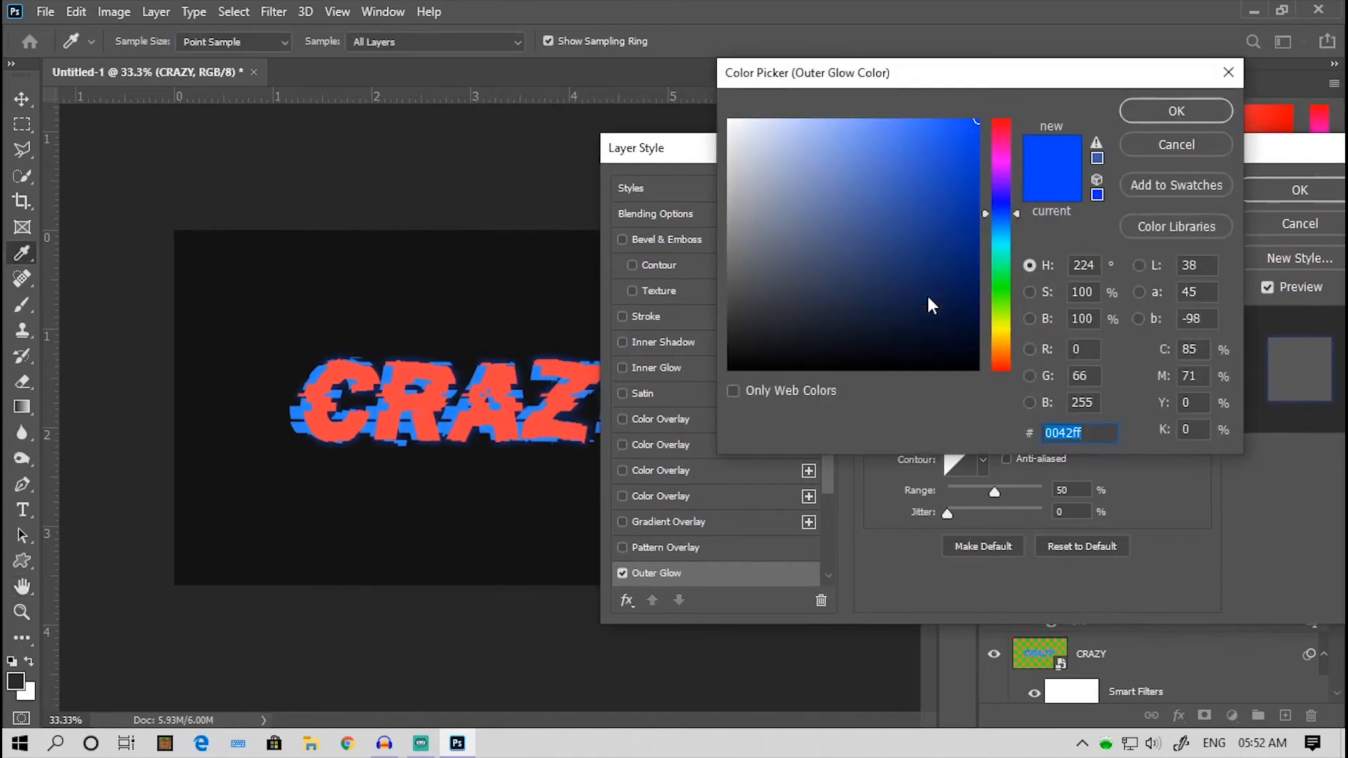
pyautogui.click(556, 371)
pyautogui.press('Return')
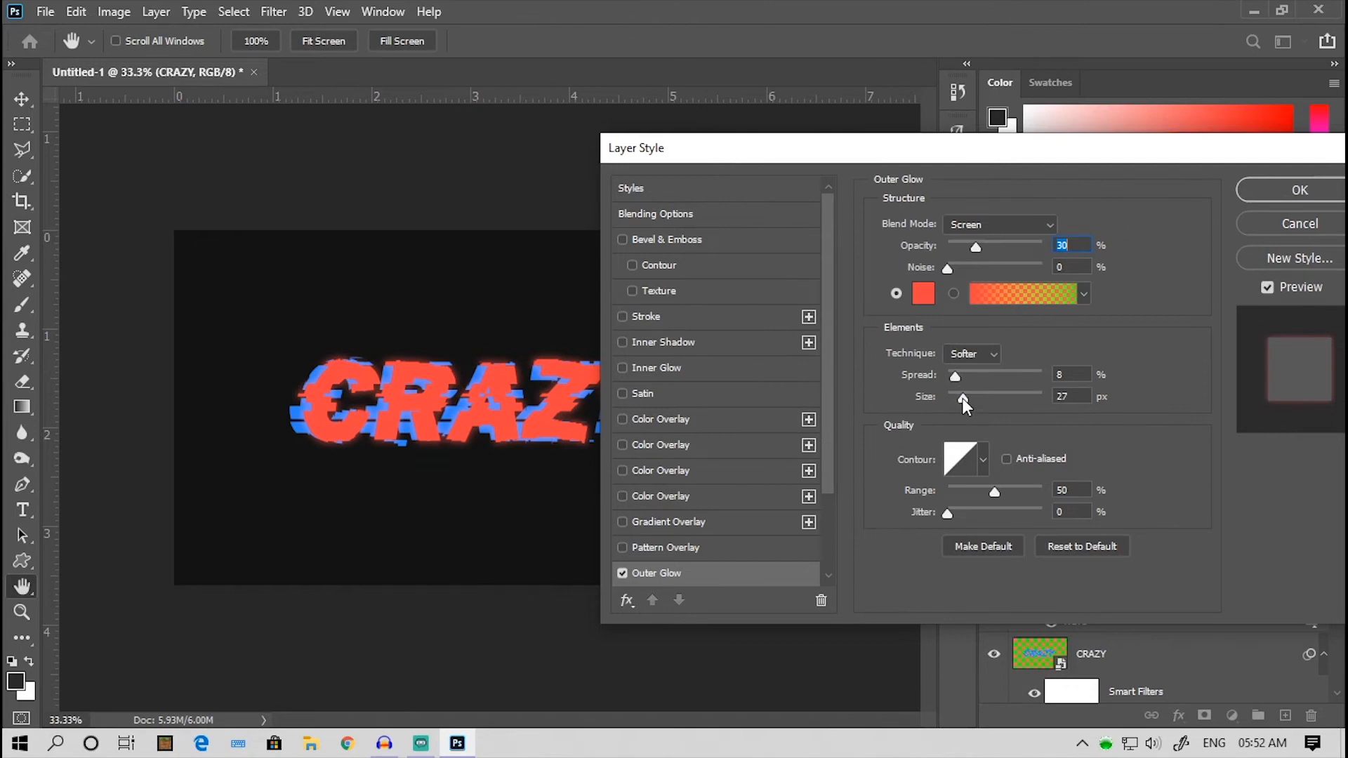
pyautogui.moveTo(963, 398); pyautogui.dragTo(960, 398)
pyautogui.click(1273, 189)
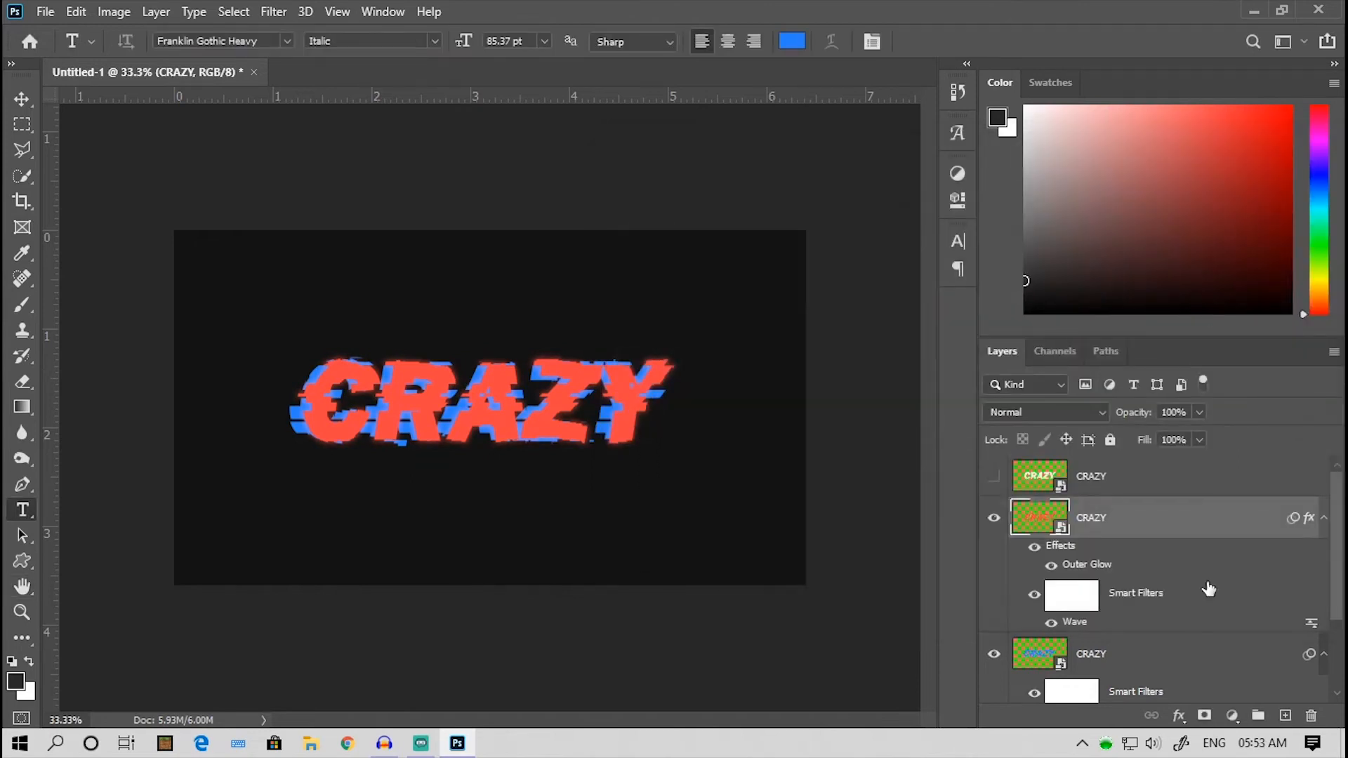
# - Hide the red CRAZY layer and give the blue one an Outer Glow in blue 002ded
pyautogui.click(994, 518)
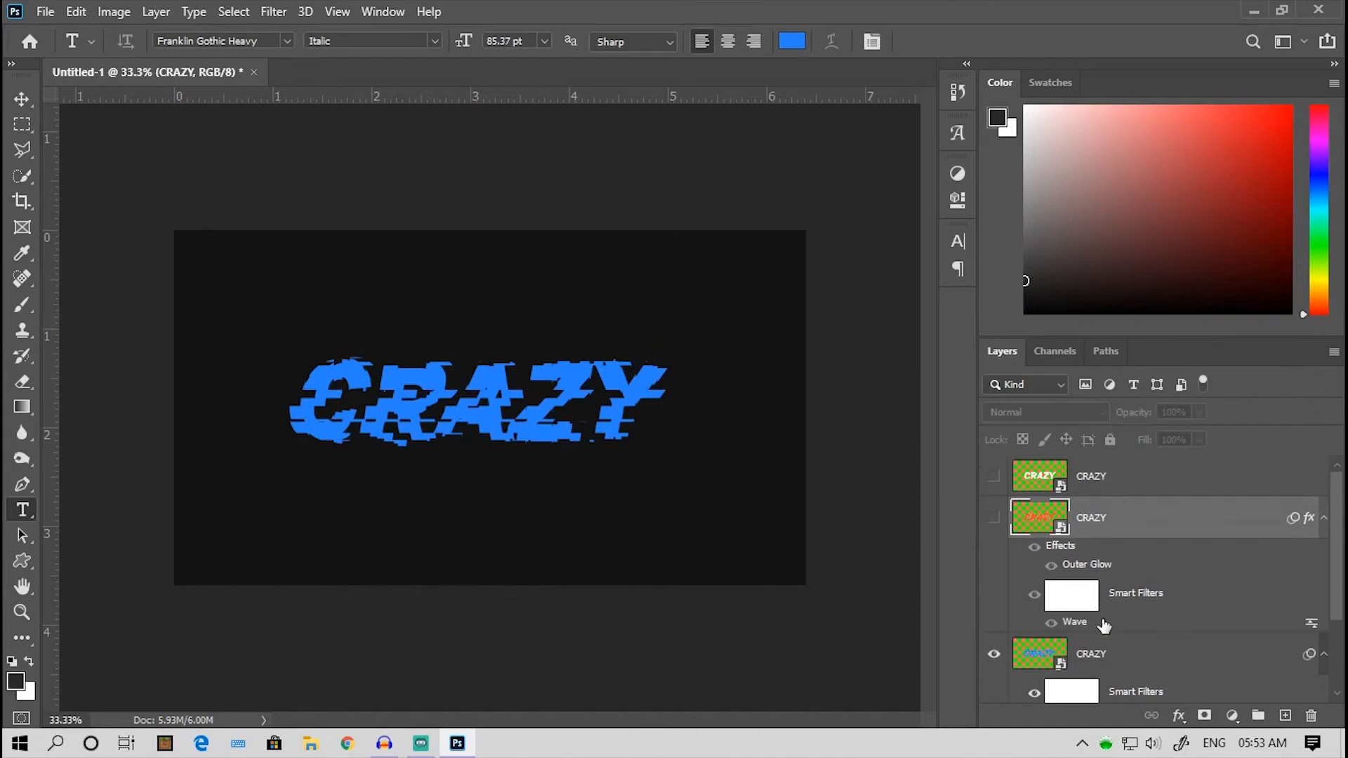
pyautogui.click(1097, 657)
pyautogui.click(1180, 716)
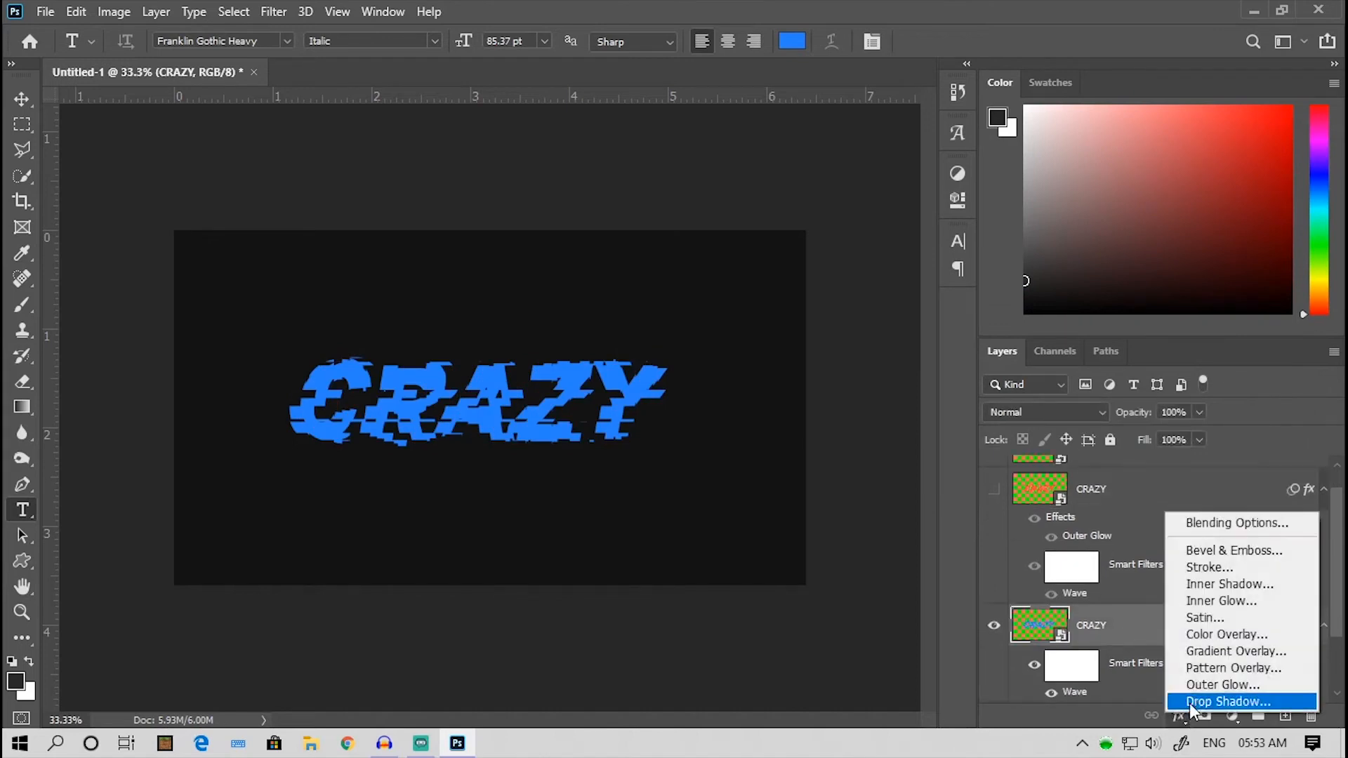
pyautogui.click(1196, 681)
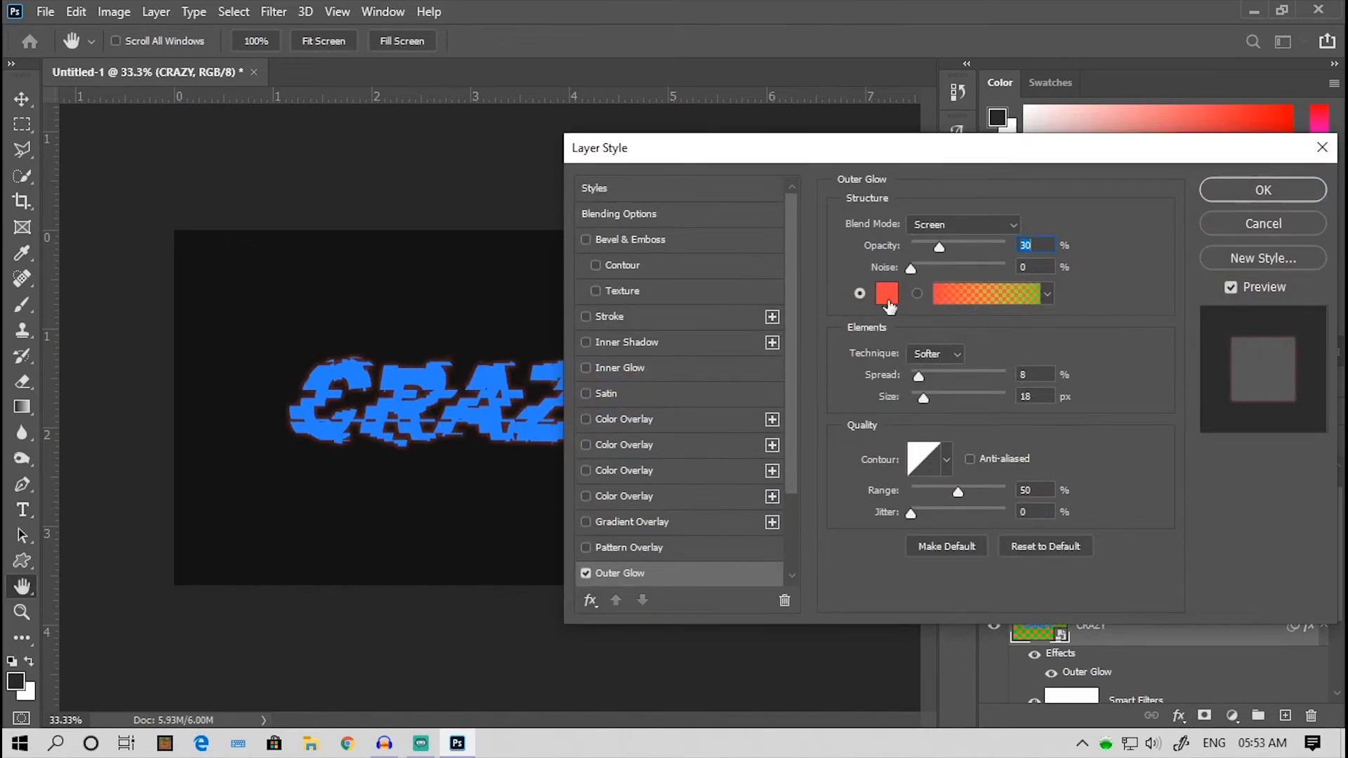
pyautogui.click(889, 298)
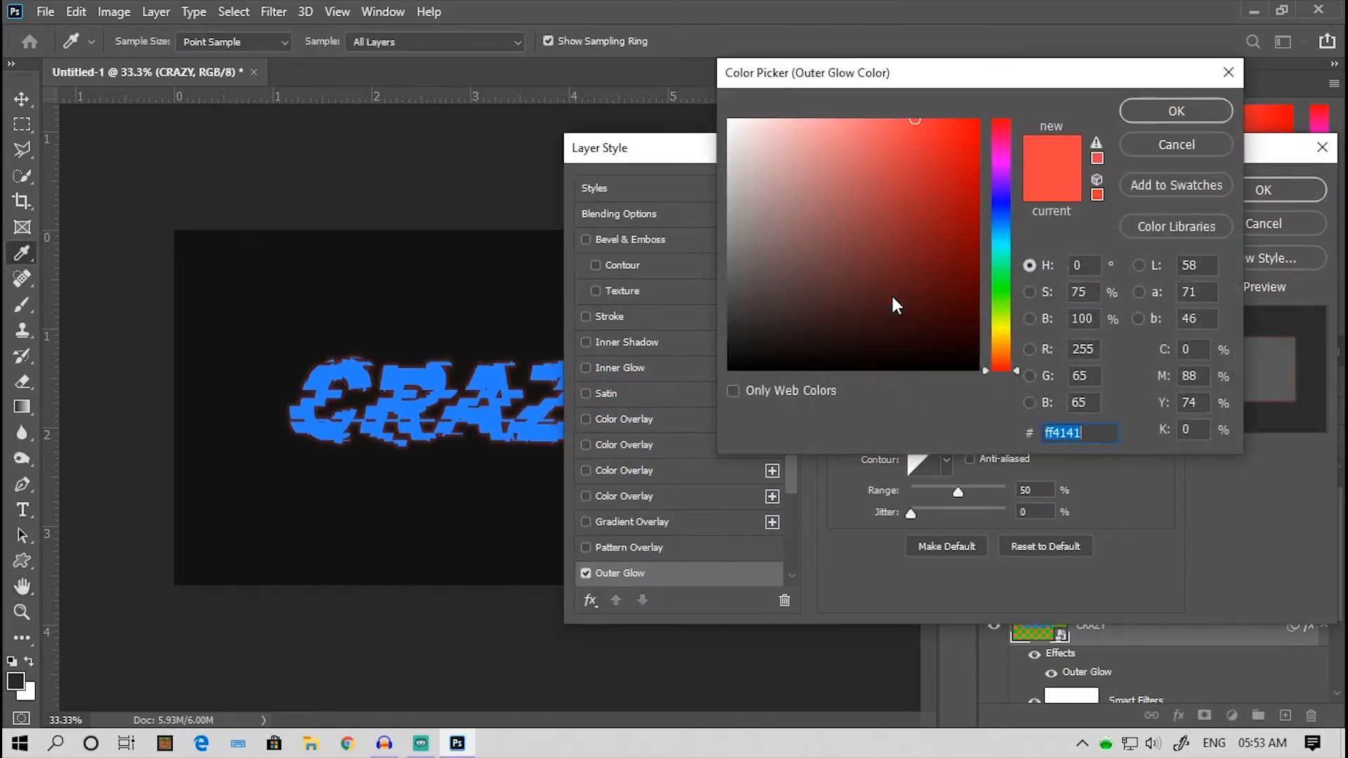
pyautogui.click(495, 373)
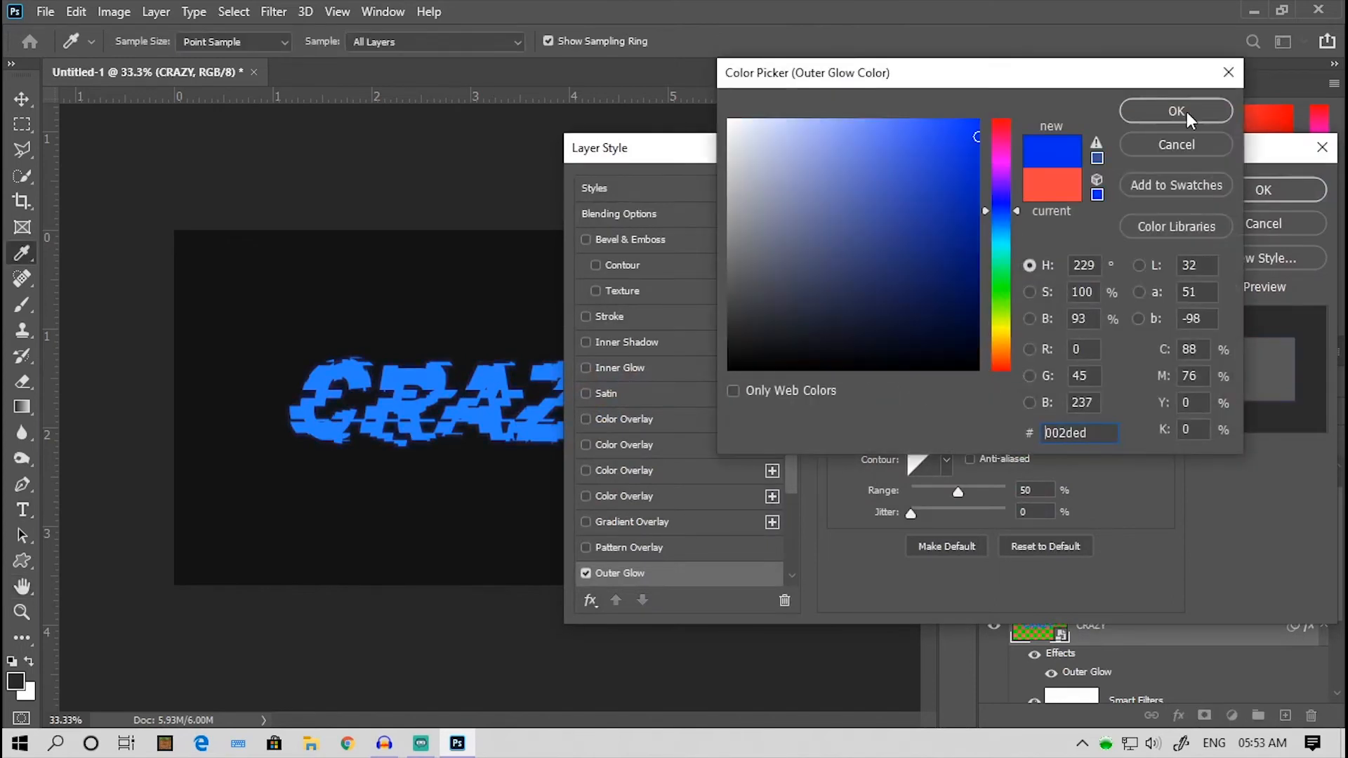
pyautogui.click(1187, 112)
pyautogui.click(1203, 185)
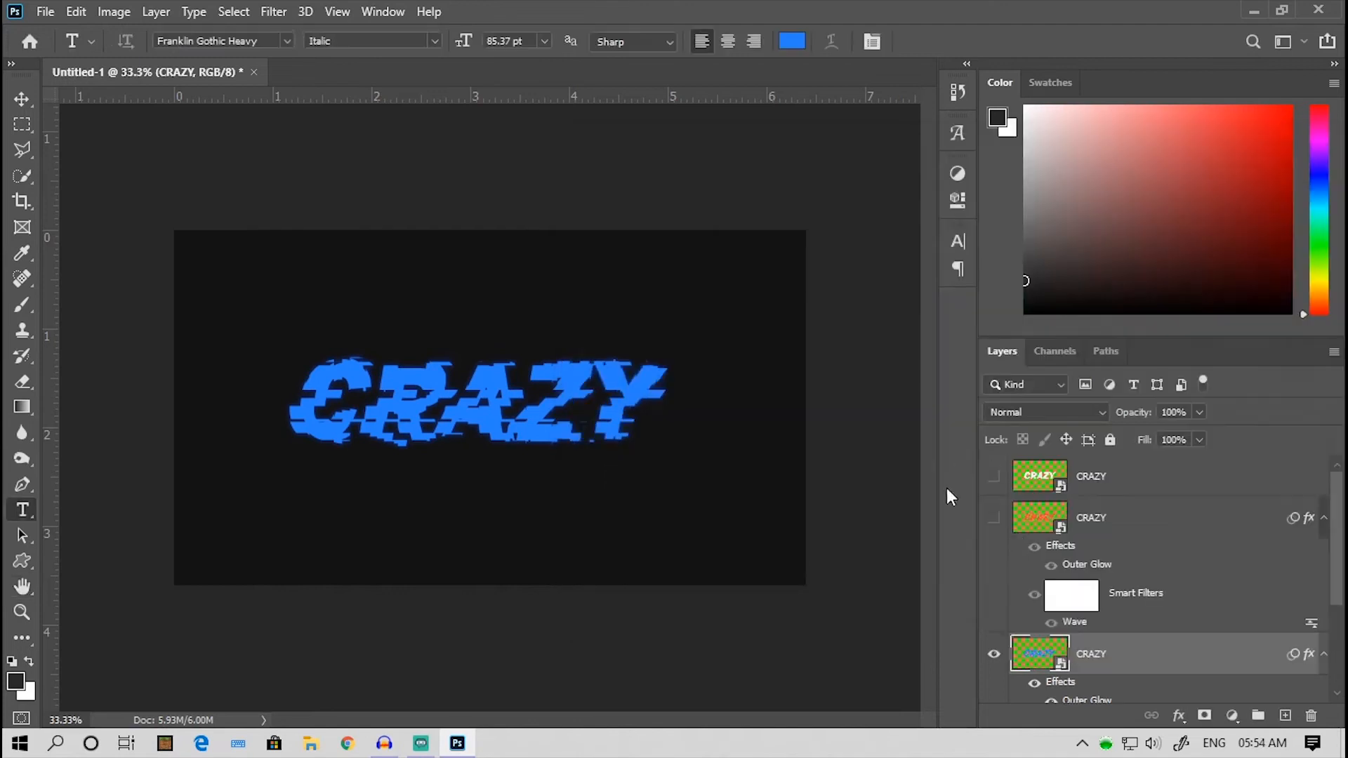
# - Show the red and white CRAZY layers again and convert all three CRAZY layers into one smart object
pyautogui.click(995, 518)
pyautogui.click(994, 476)
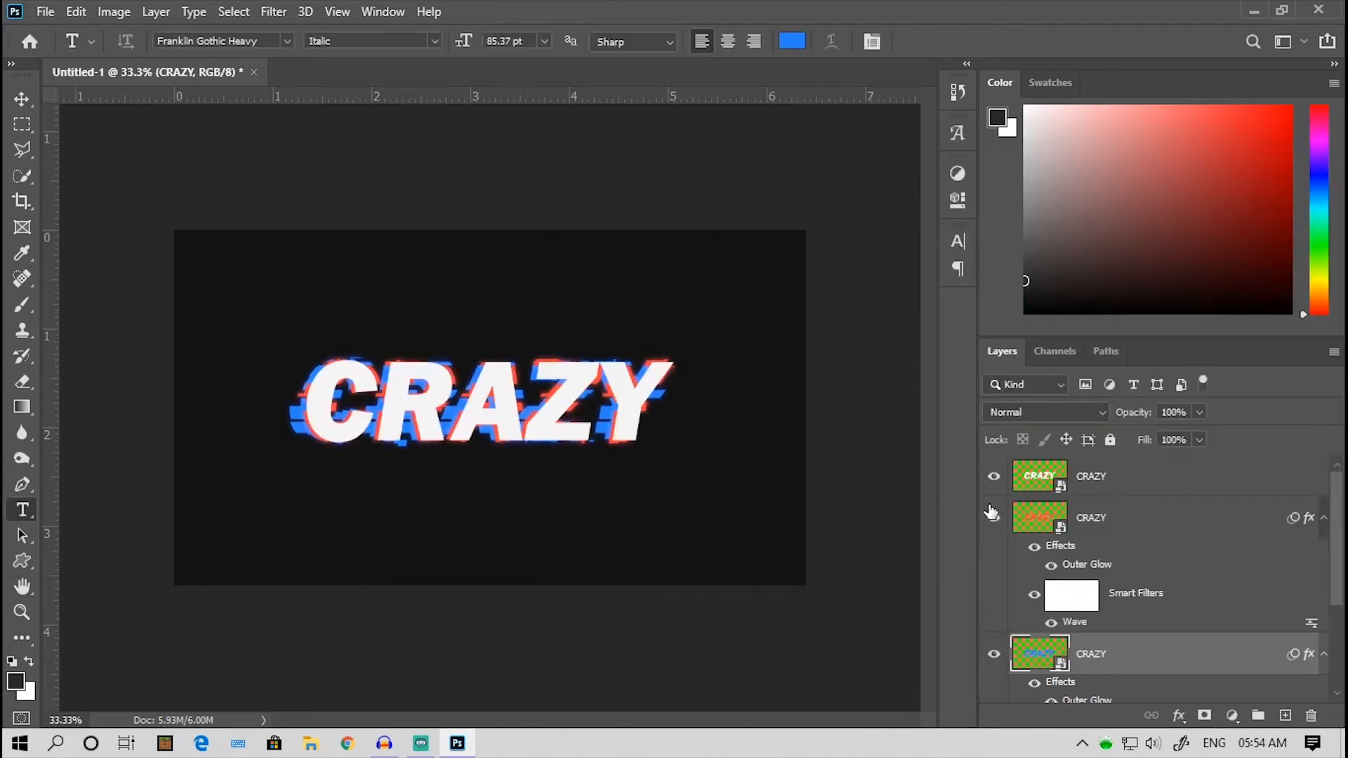
pyautogui.keyDown('shift'); pyautogui.click(1093, 484); pyautogui.keyUp('shift')
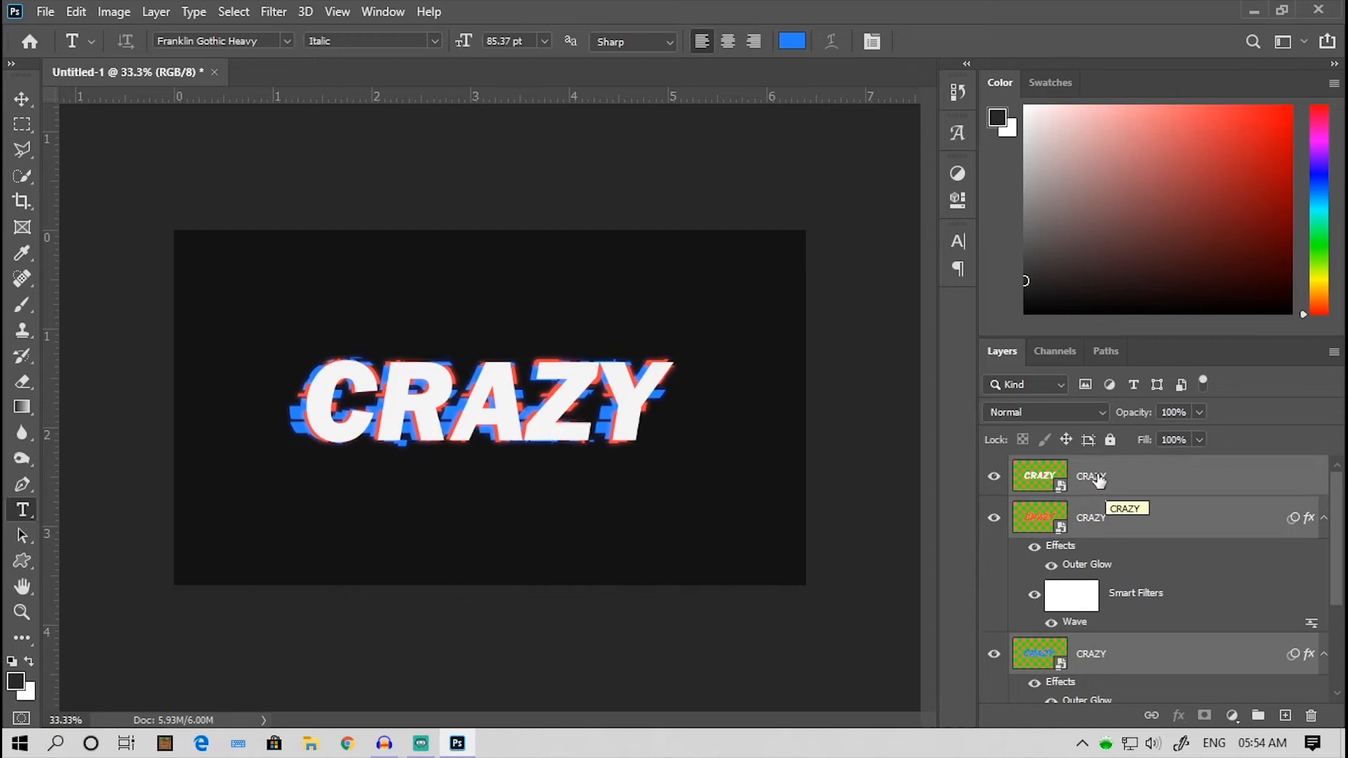
pyautogui.rightClick(1092, 483)
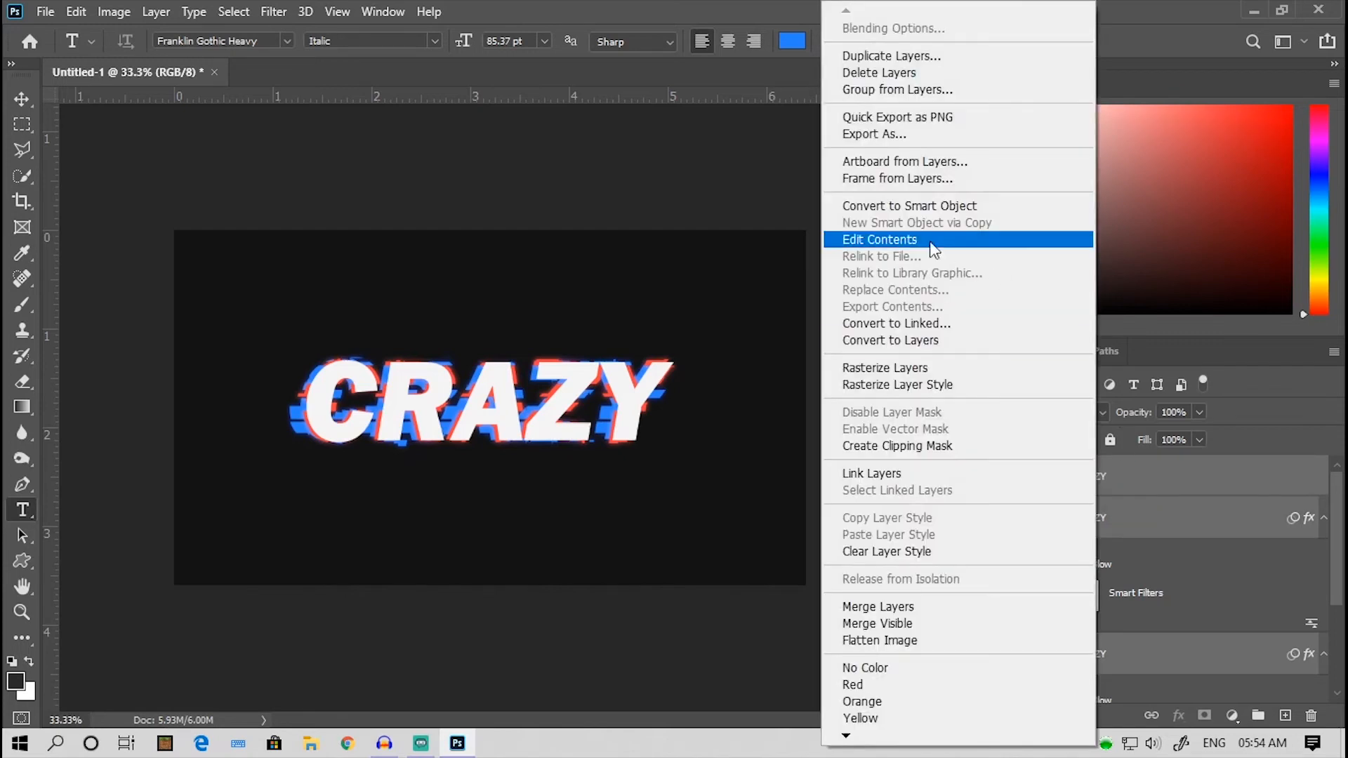
pyautogui.rightClick(1136, 487)
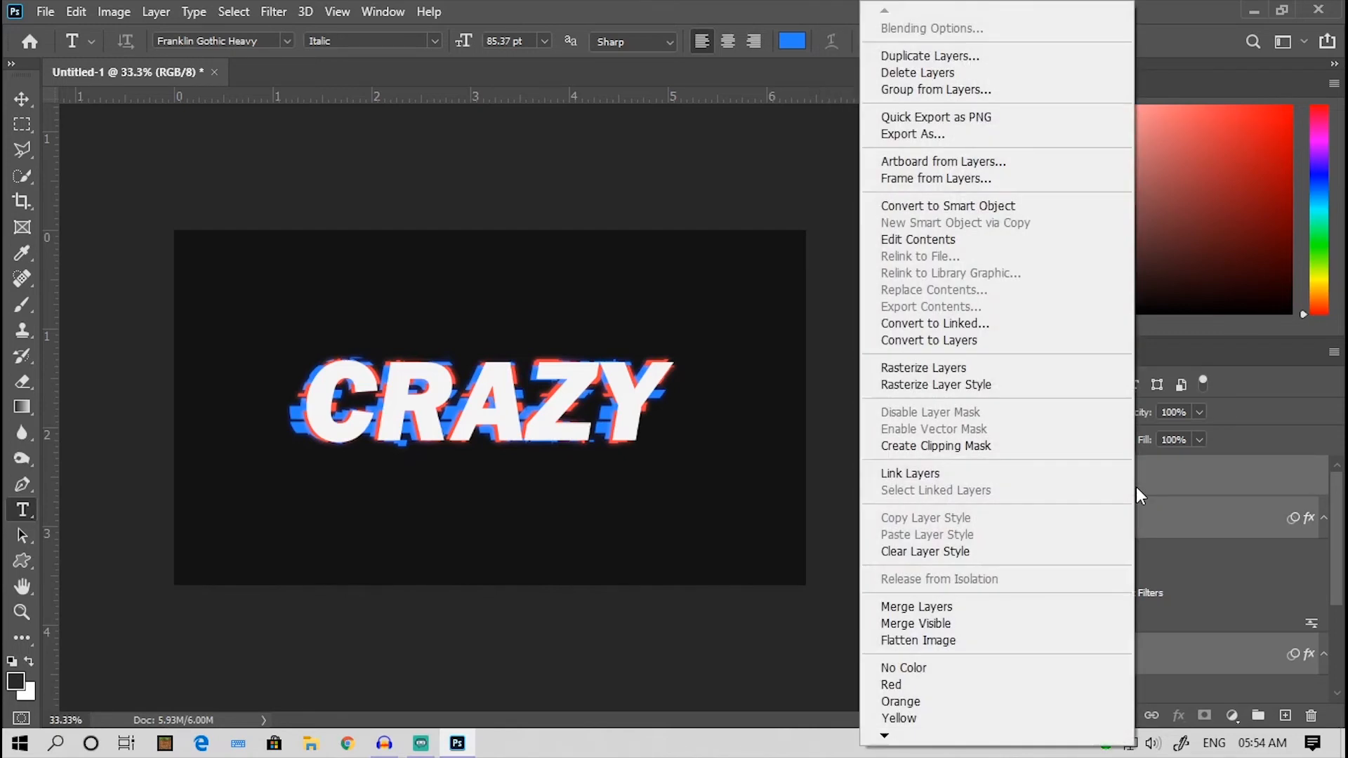
pyautogui.click(934, 207)
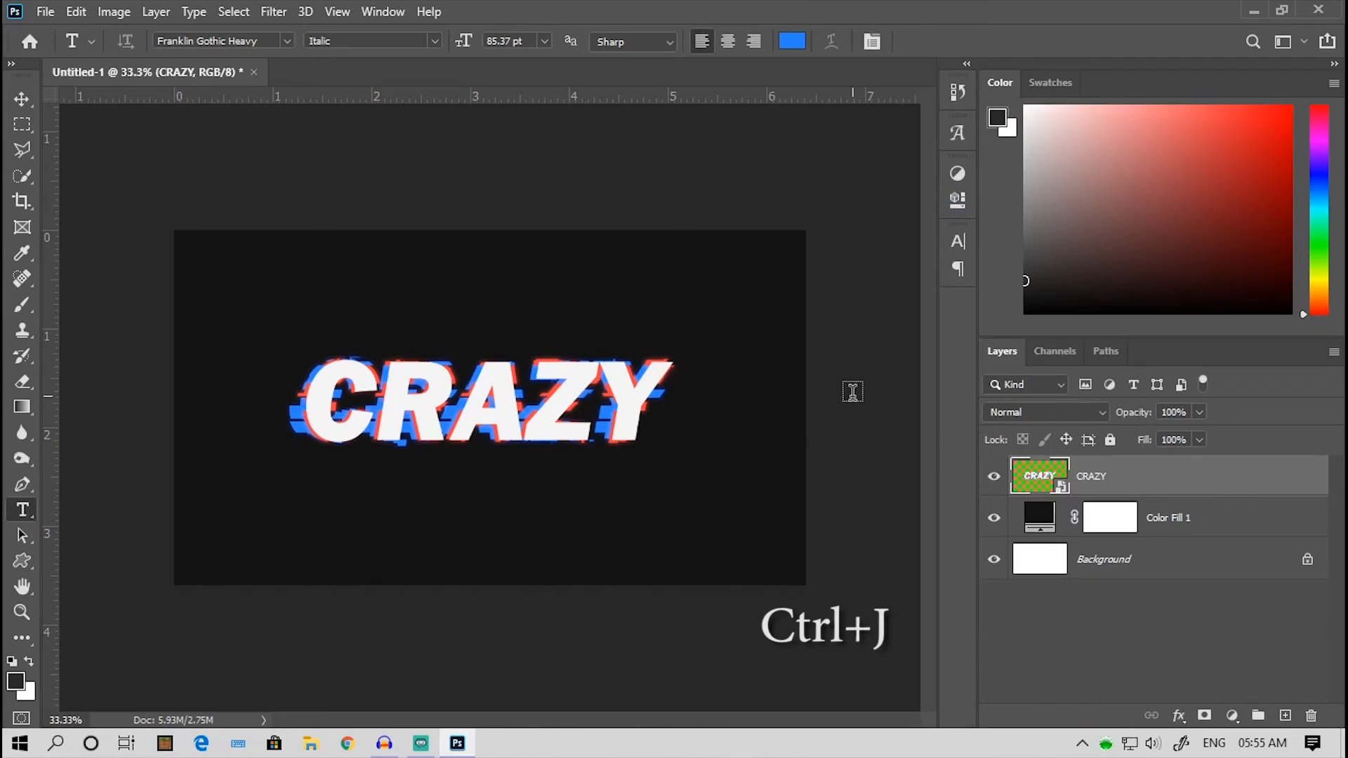
# - Duplicate the combined CRAZY smart object with the copy hidden, and marquee-select three thin horizontal strips across the text
pyautogui.hotkey('ctrl', 'j')
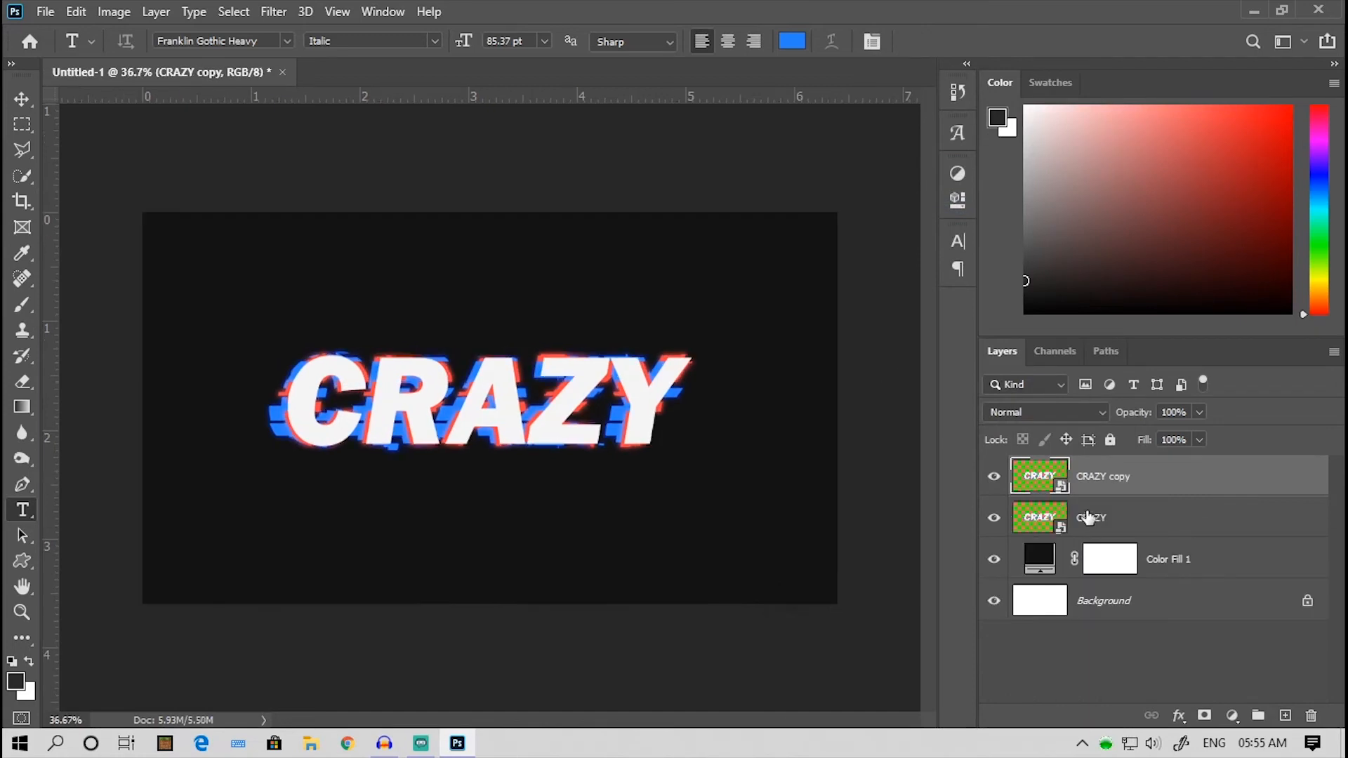
pyautogui.click(994, 479)
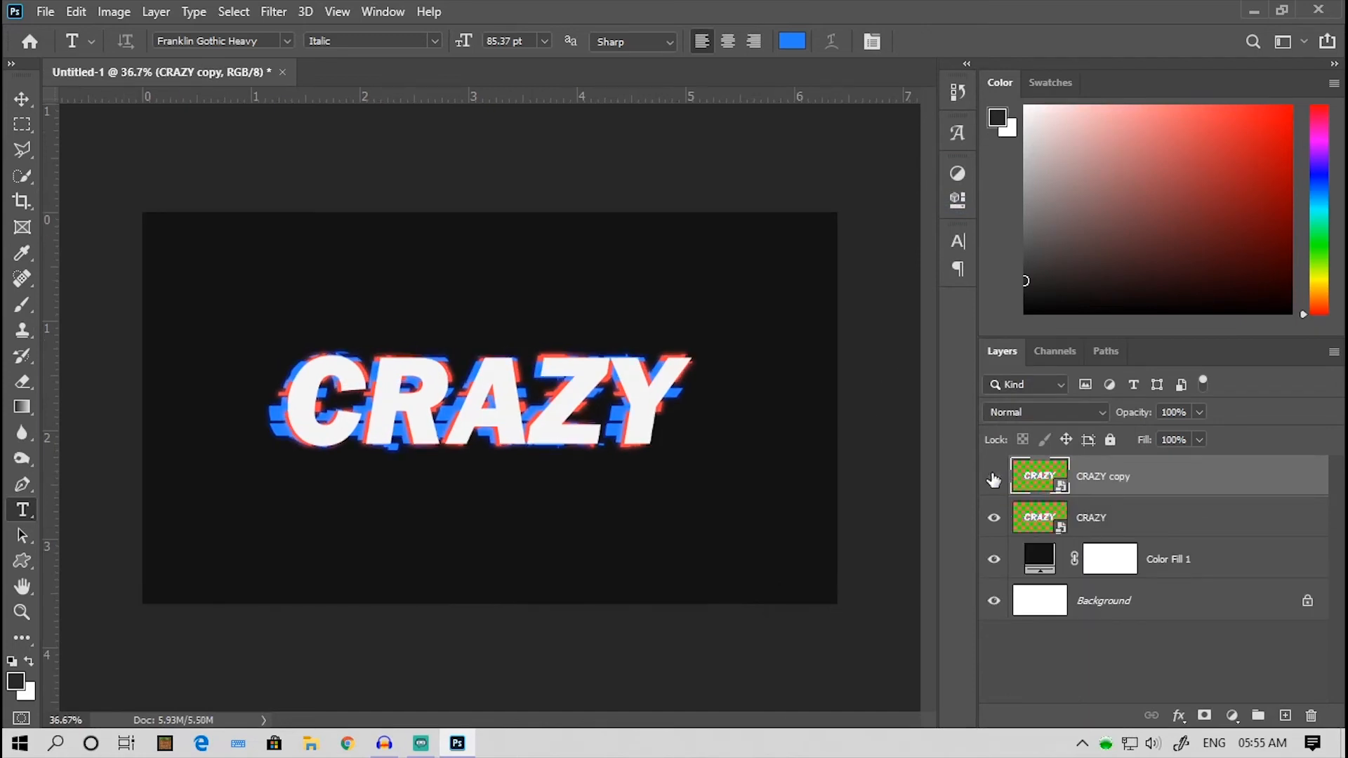
pyautogui.click(22, 125)
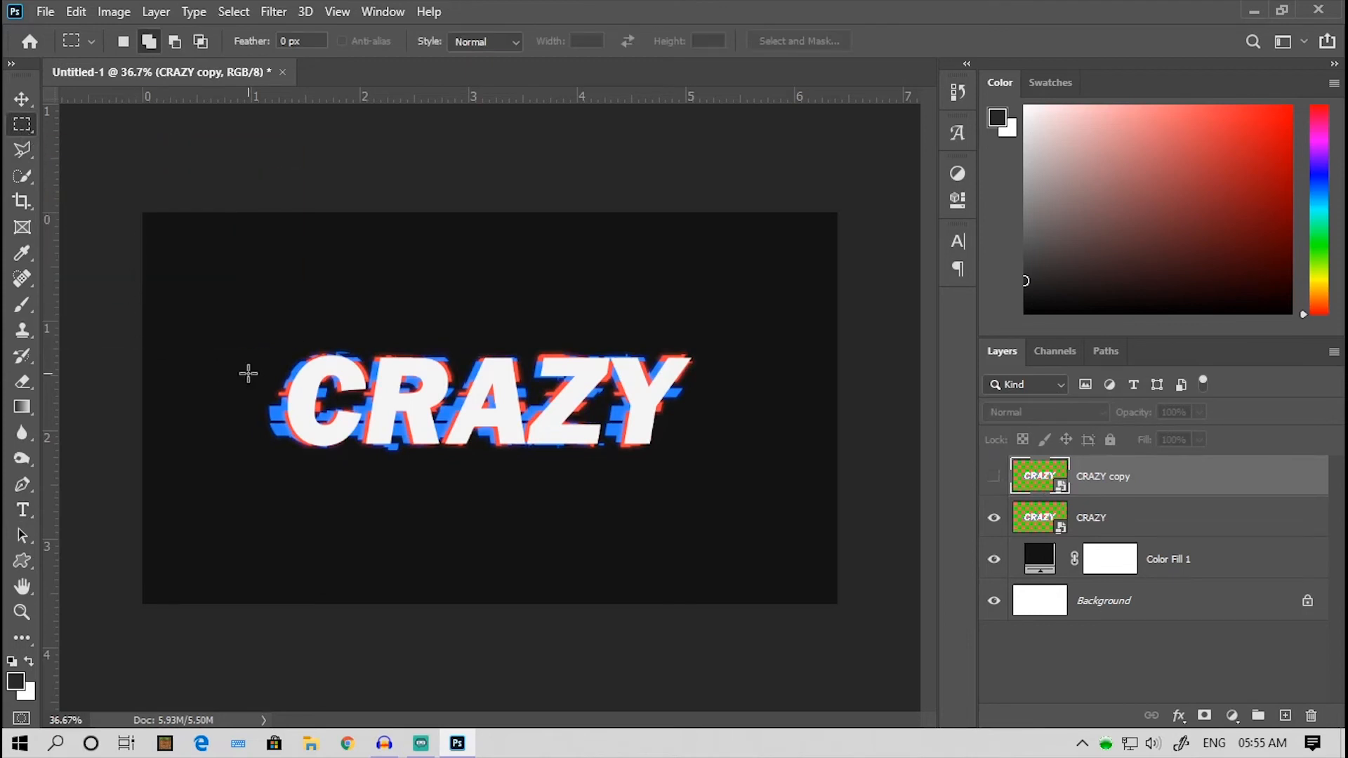
pyautogui.moveTo(247, 363); pyautogui.dragTo(761, 370)
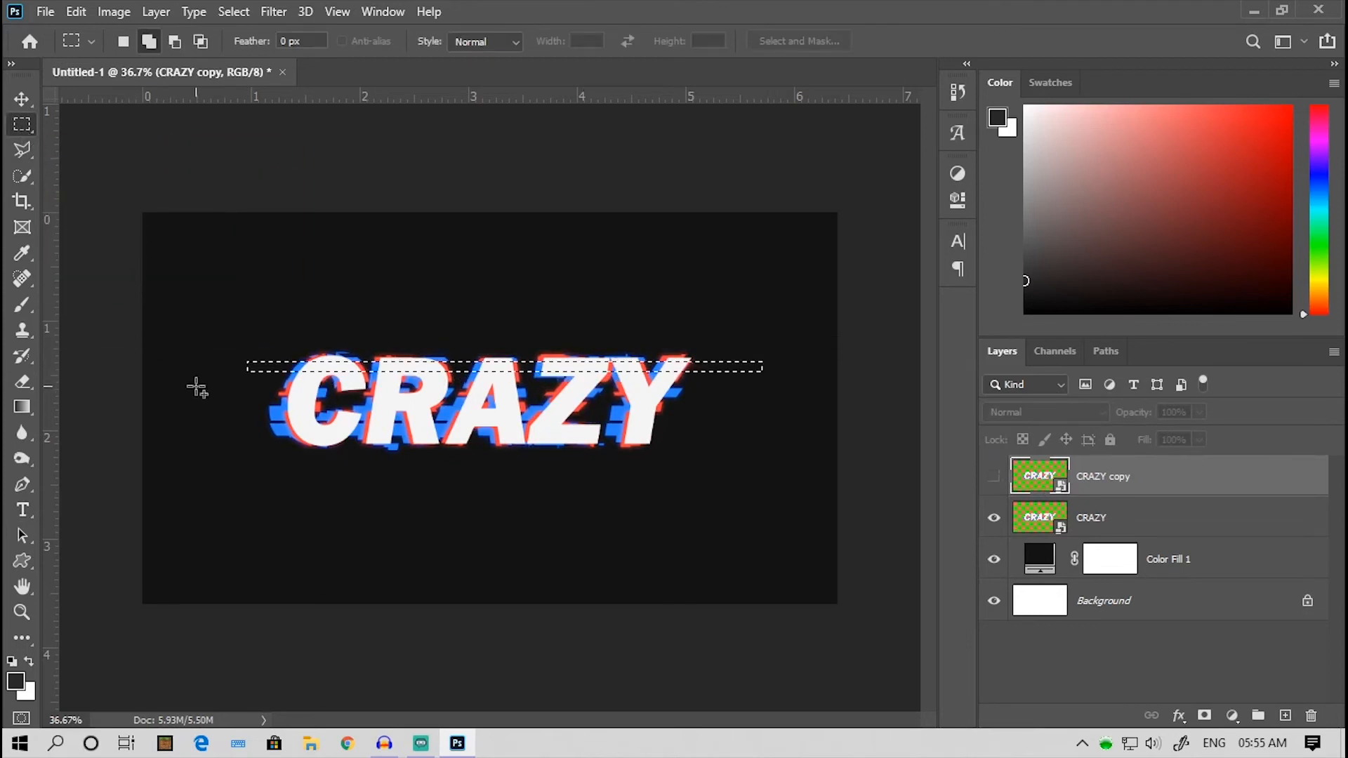
pyautogui.moveTo(246, 388); pyautogui.dragTo(736, 410)
pyautogui.moveTo(232, 424); pyautogui.dragTo(749, 432)
# - Apply a Wind filter with the Stagger method, From the Right, to the selected strips of the original CRAZY layer
pyautogui.click(1121, 521)
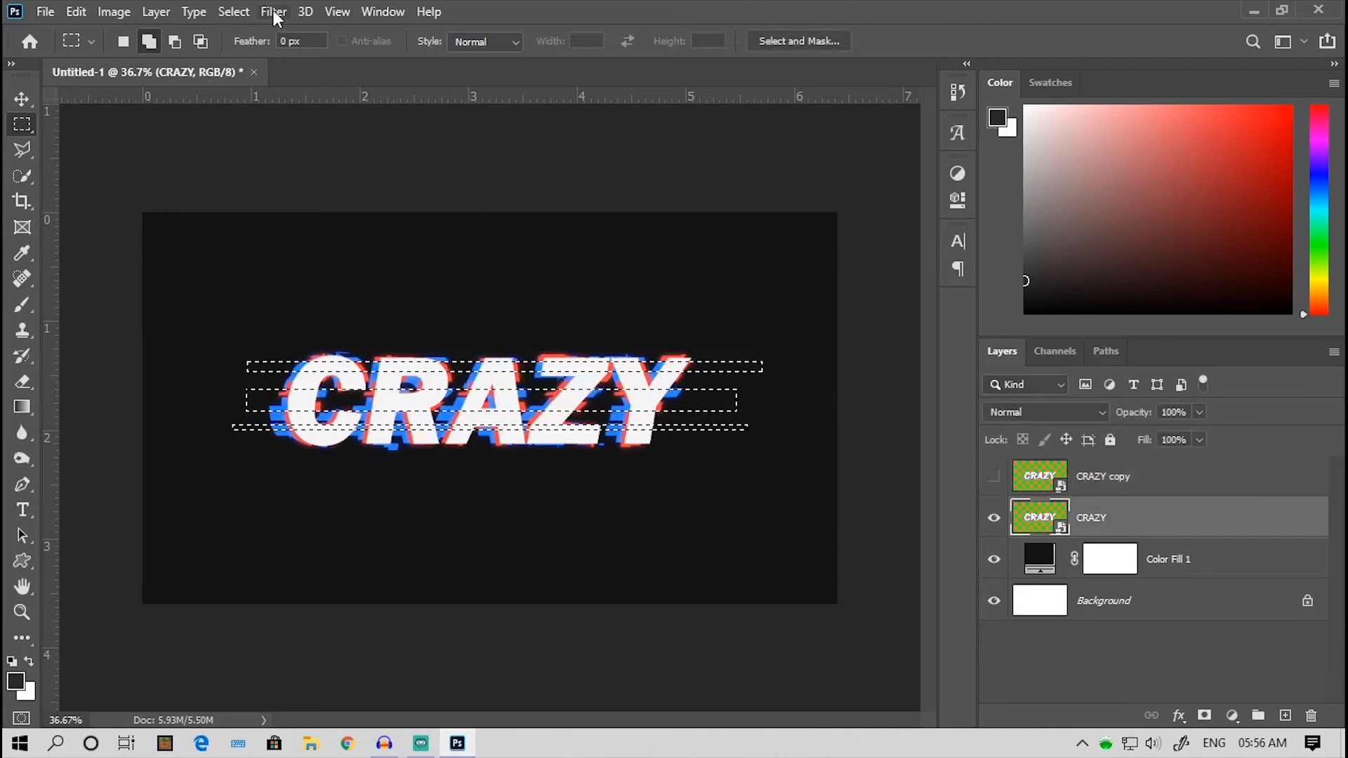
pyautogui.click(273, 11)
pyautogui.moveTo(361, 364)
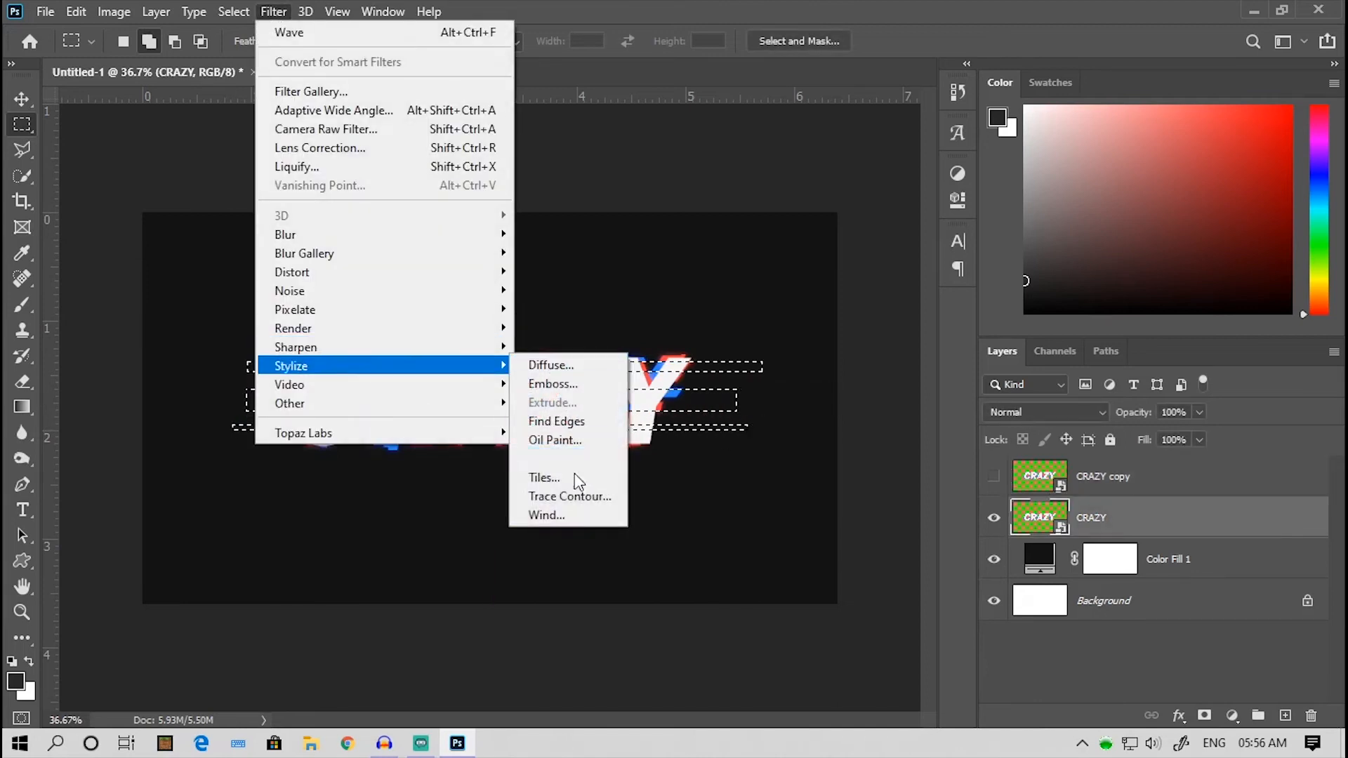
pyautogui.click(575, 515)
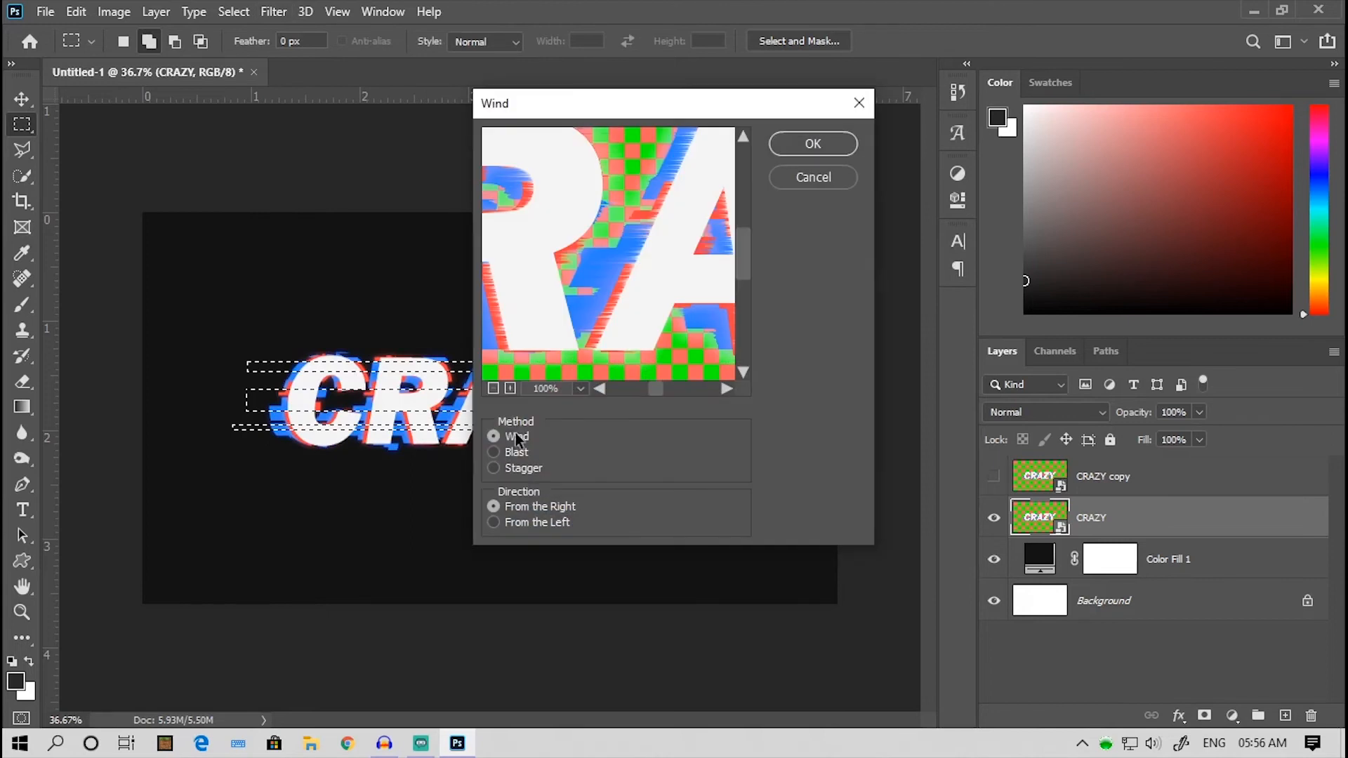
pyautogui.click(516, 468)
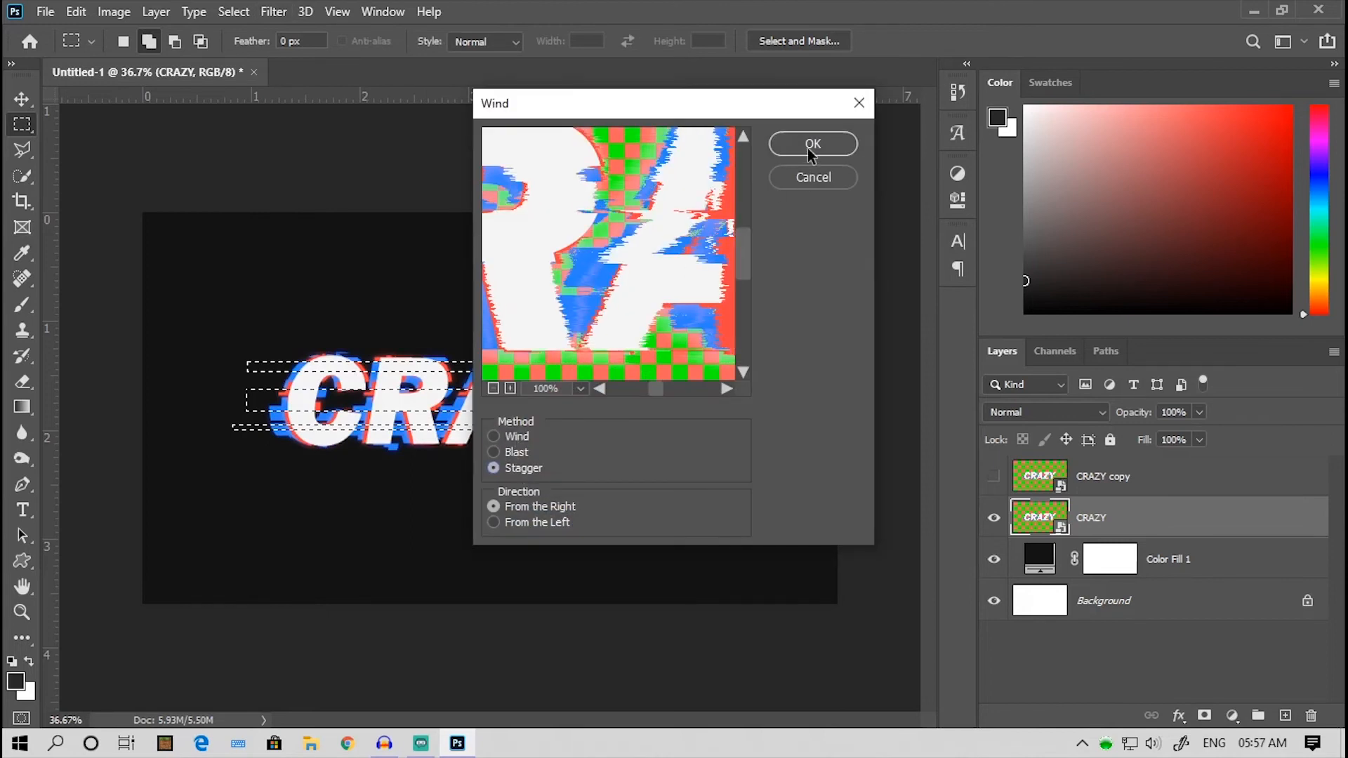
pyautogui.click(813, 144)
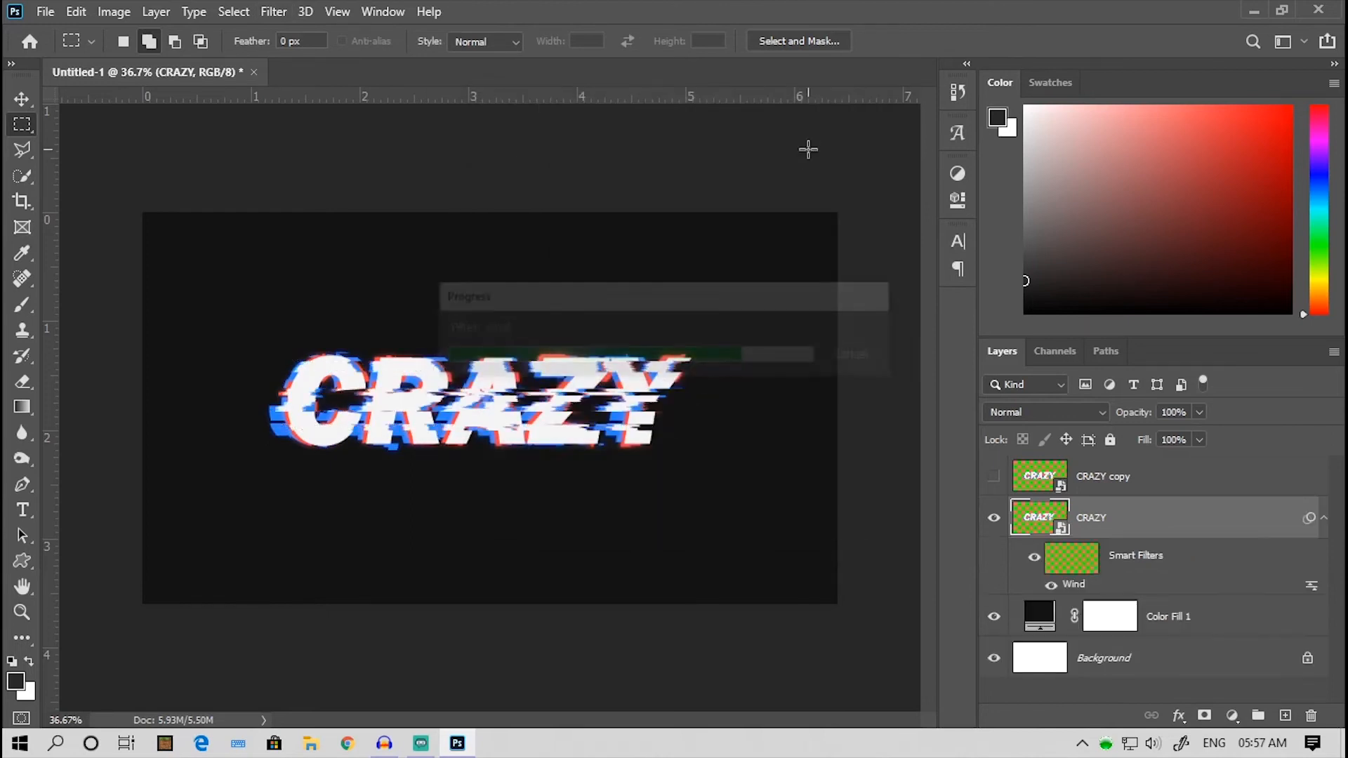
pyautogui.scroll(3, 808, 149)
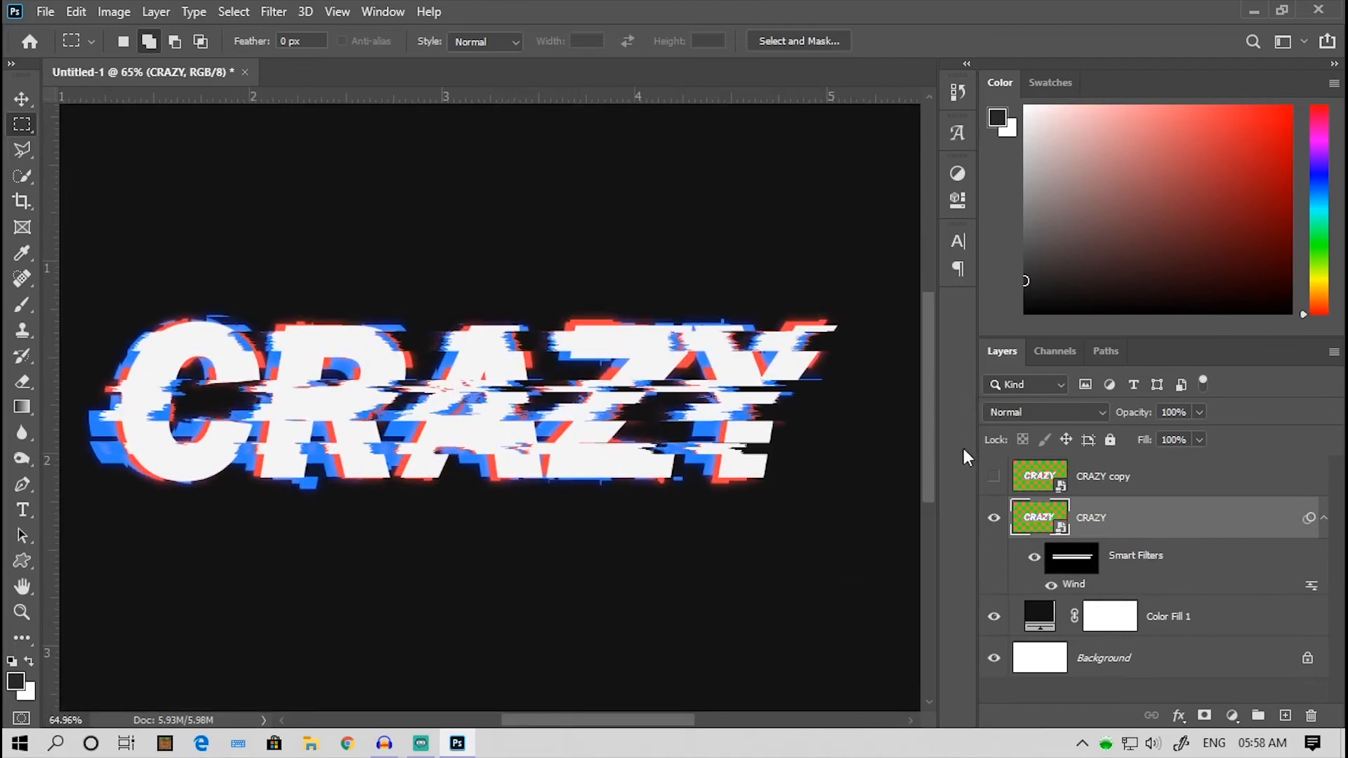
# - Show the CRAZY copy, give it a Halftone Pattern with size 1, contrast 6 and Line type, and change its blend mode
pyautogui.click(994, 478)
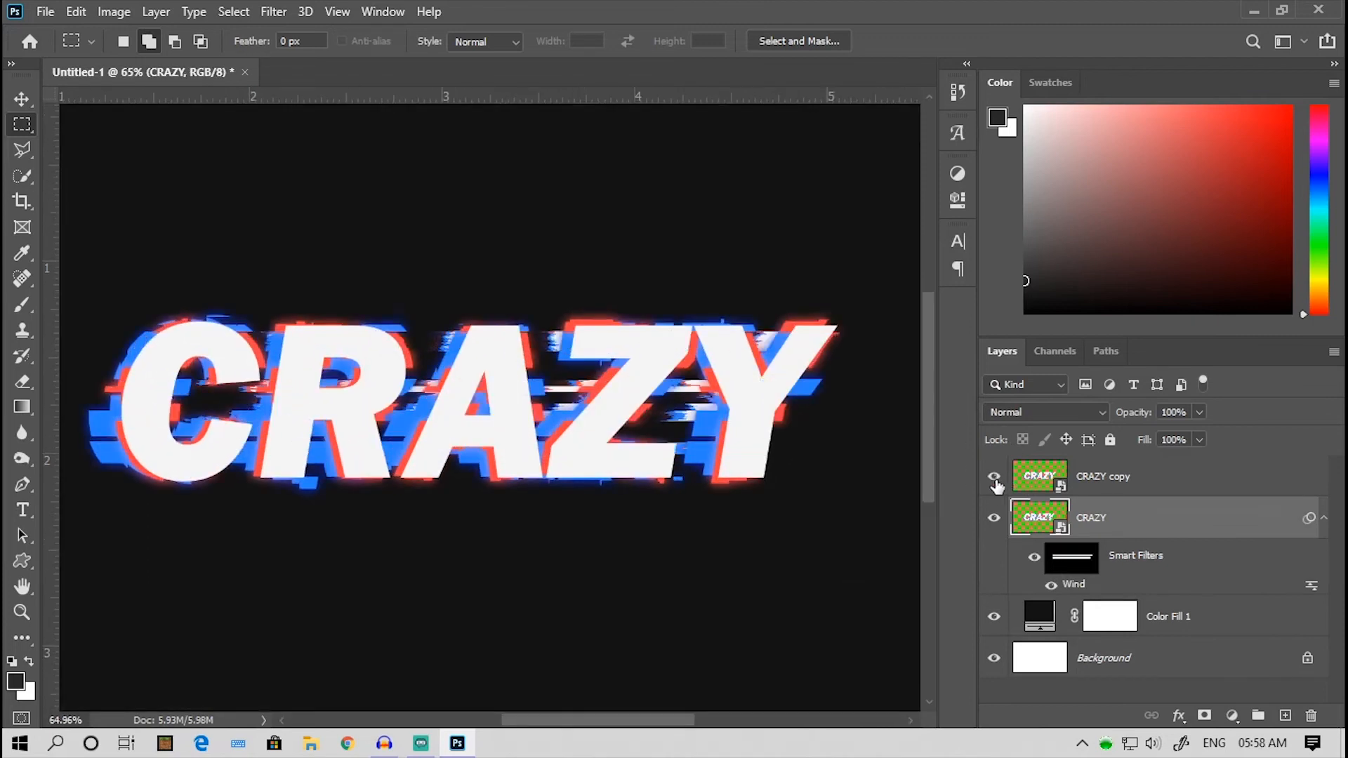
pyautogui.click(1128, 476)
pyautogui.click(288, 12)
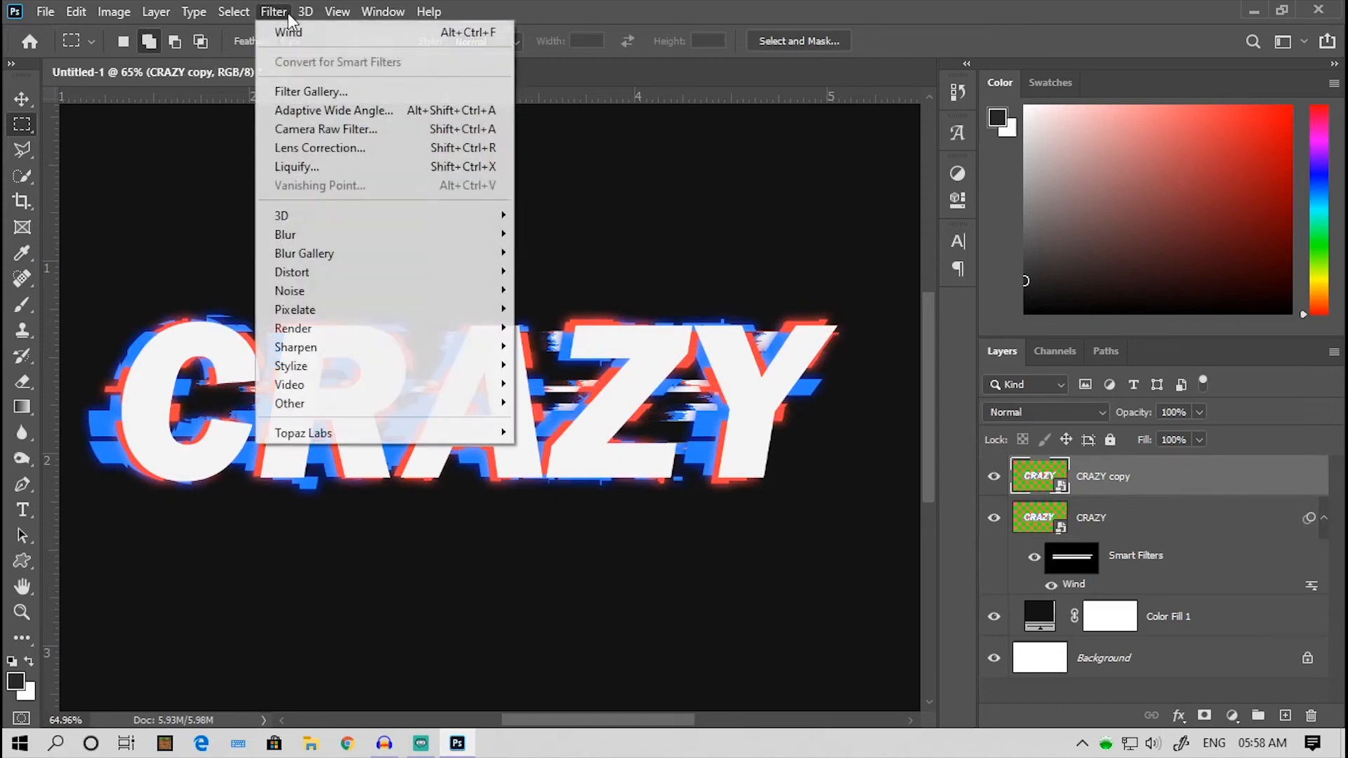
pyautogui.click(305, 92)
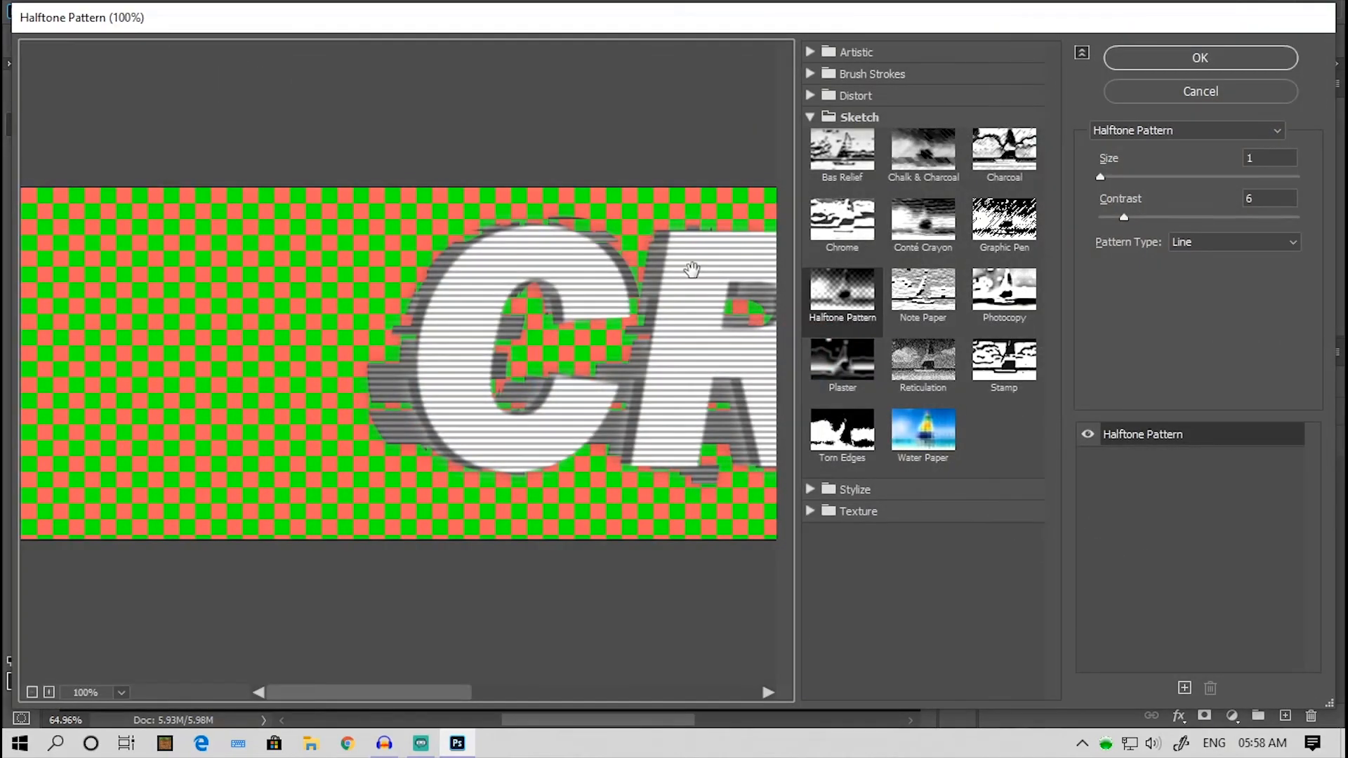
pyautogui.click(852, 313)
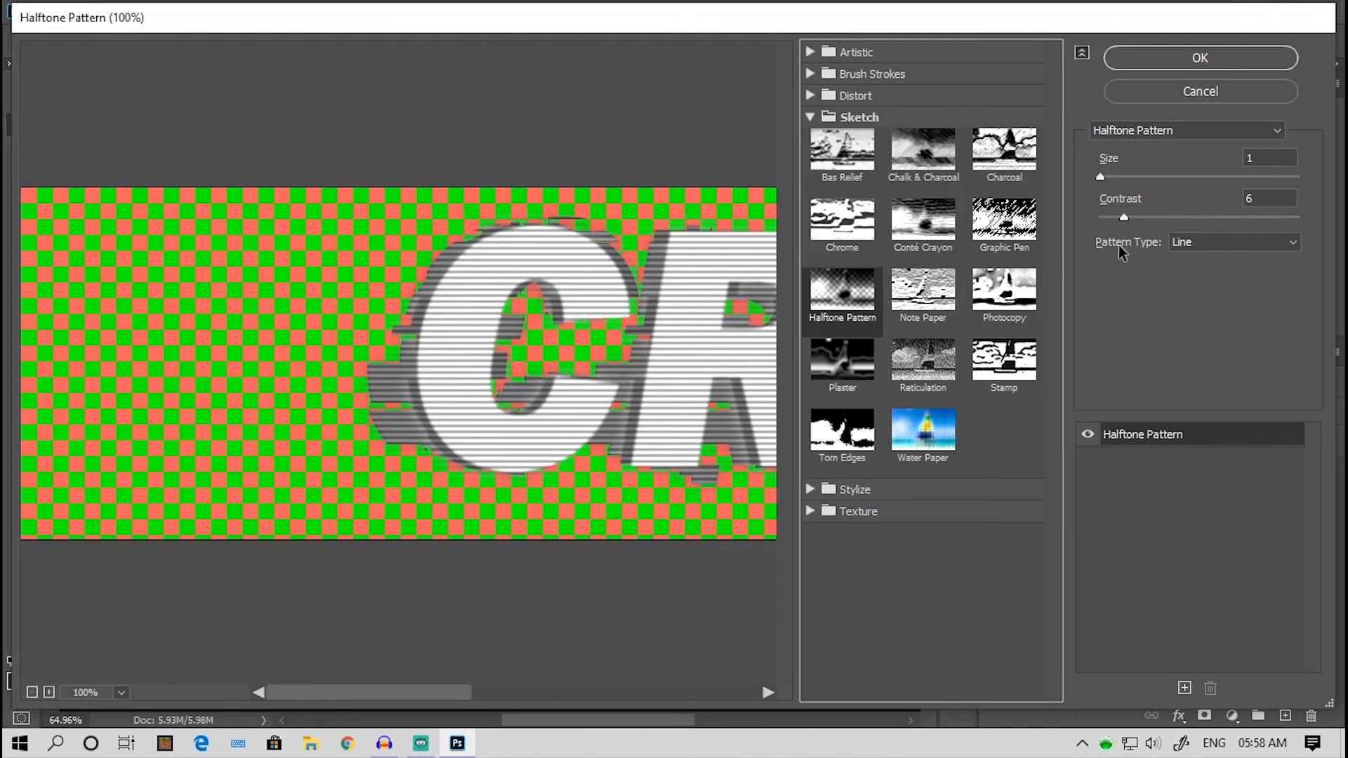
pyautogui.click(1203, 244)
pyautogui.click(1203, 291)
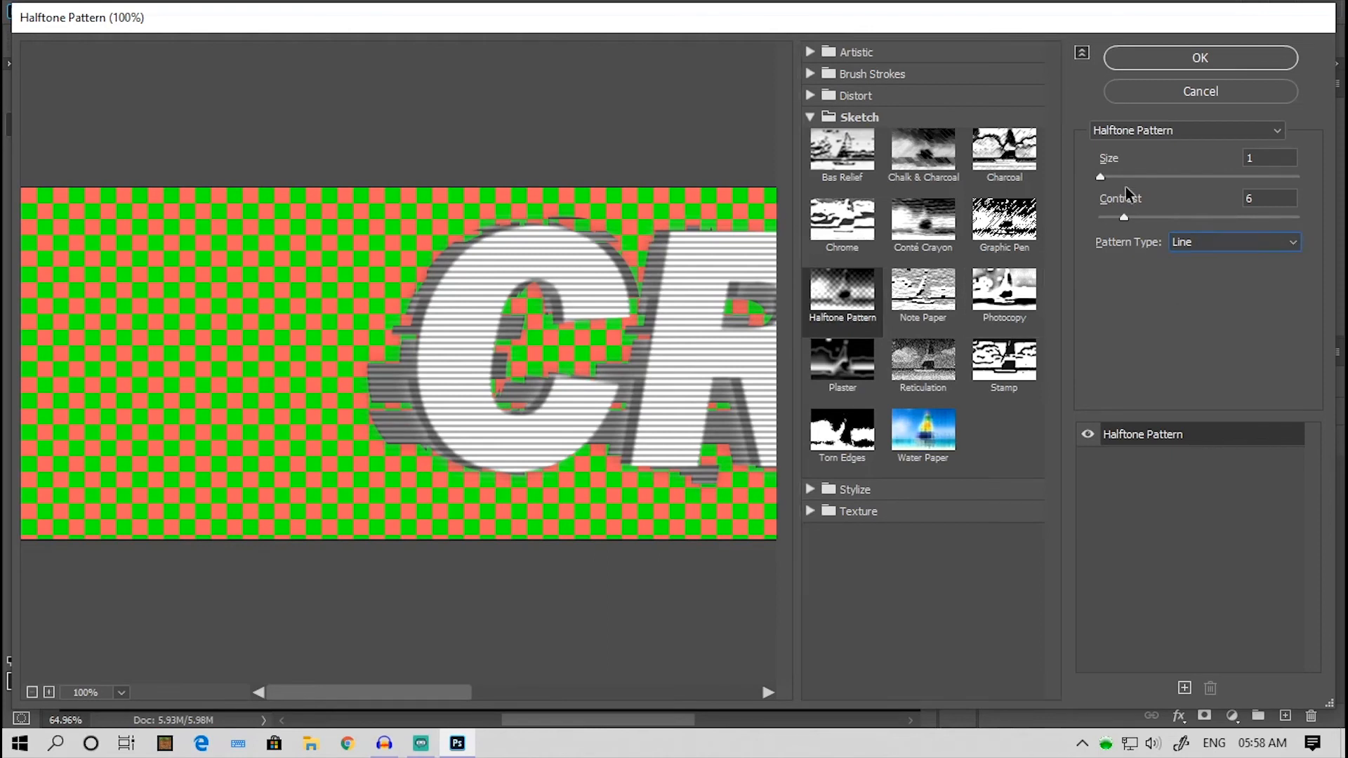
pyautogui.click(1164, 59)
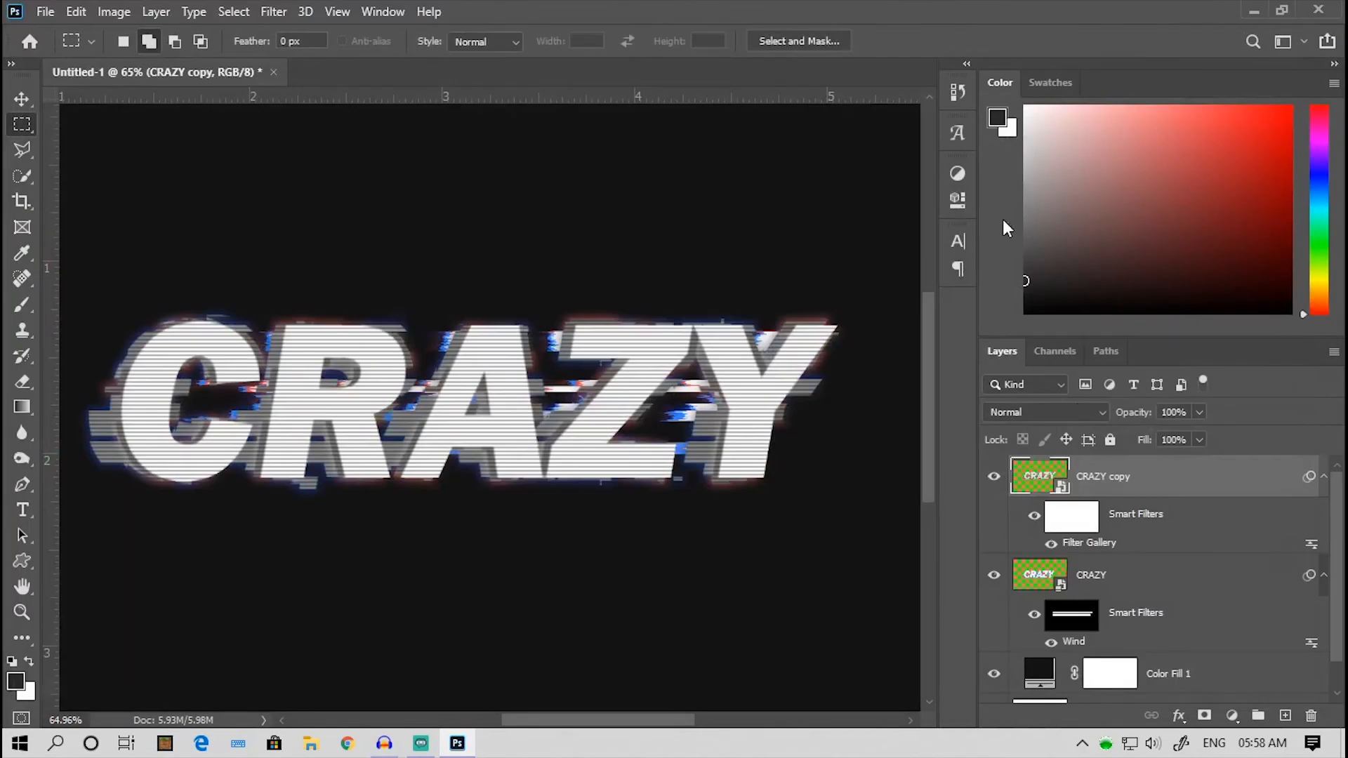
pyautogui.click(1071, 412)
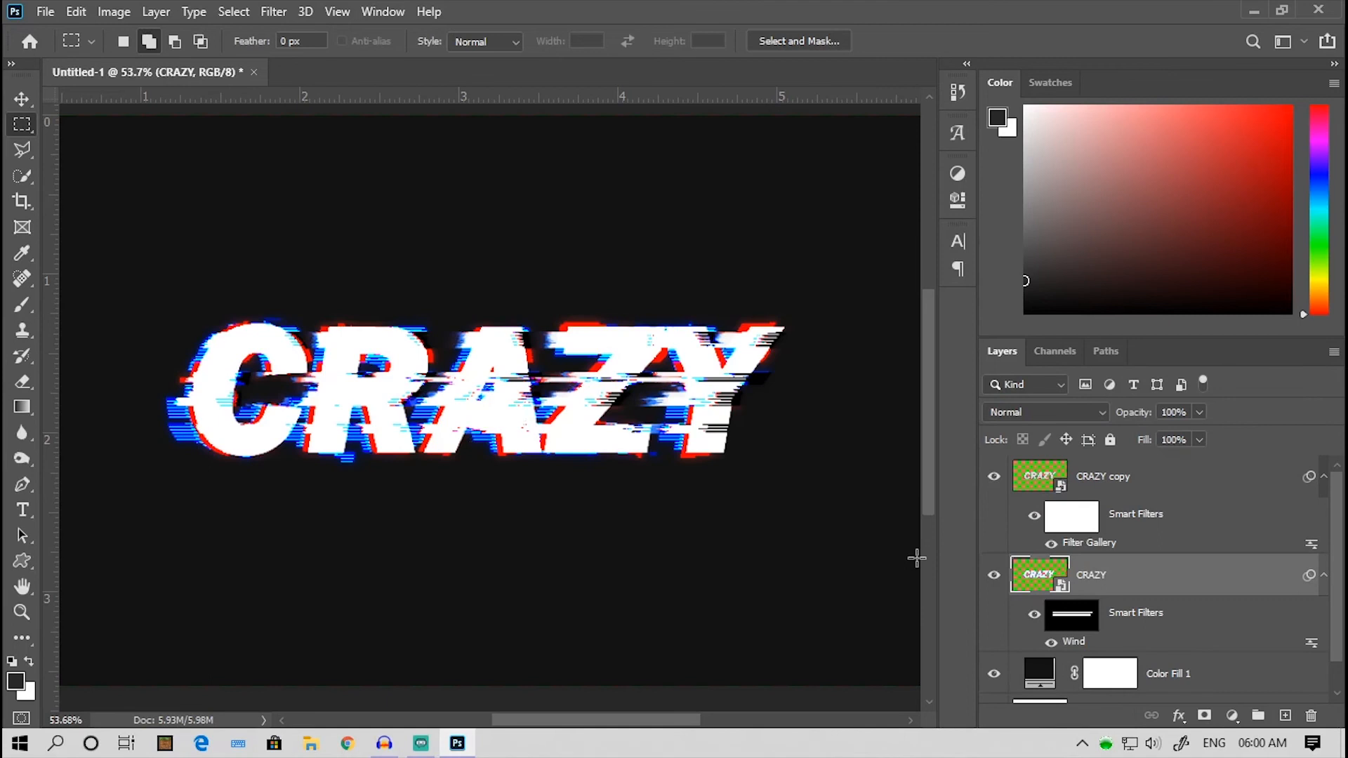
# - Convert the CRAZY copy and the original CRAZY layer together into a single smart object
pyautogui.keyDown('shift'); pyautogui.click(1124, 483); pyautogui.keyUp('shift')
pyautogui.rightClick(1124, 483)
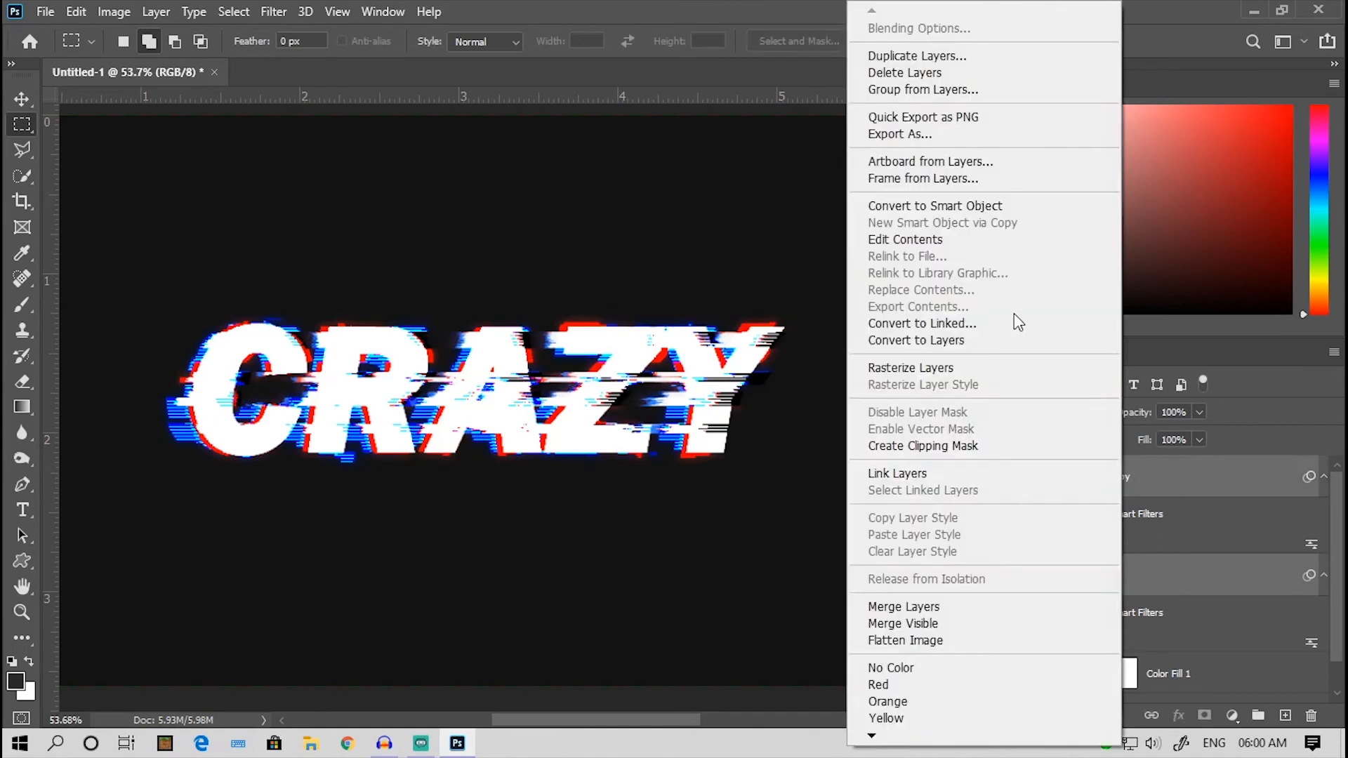
pyautogui.click(949, 210)
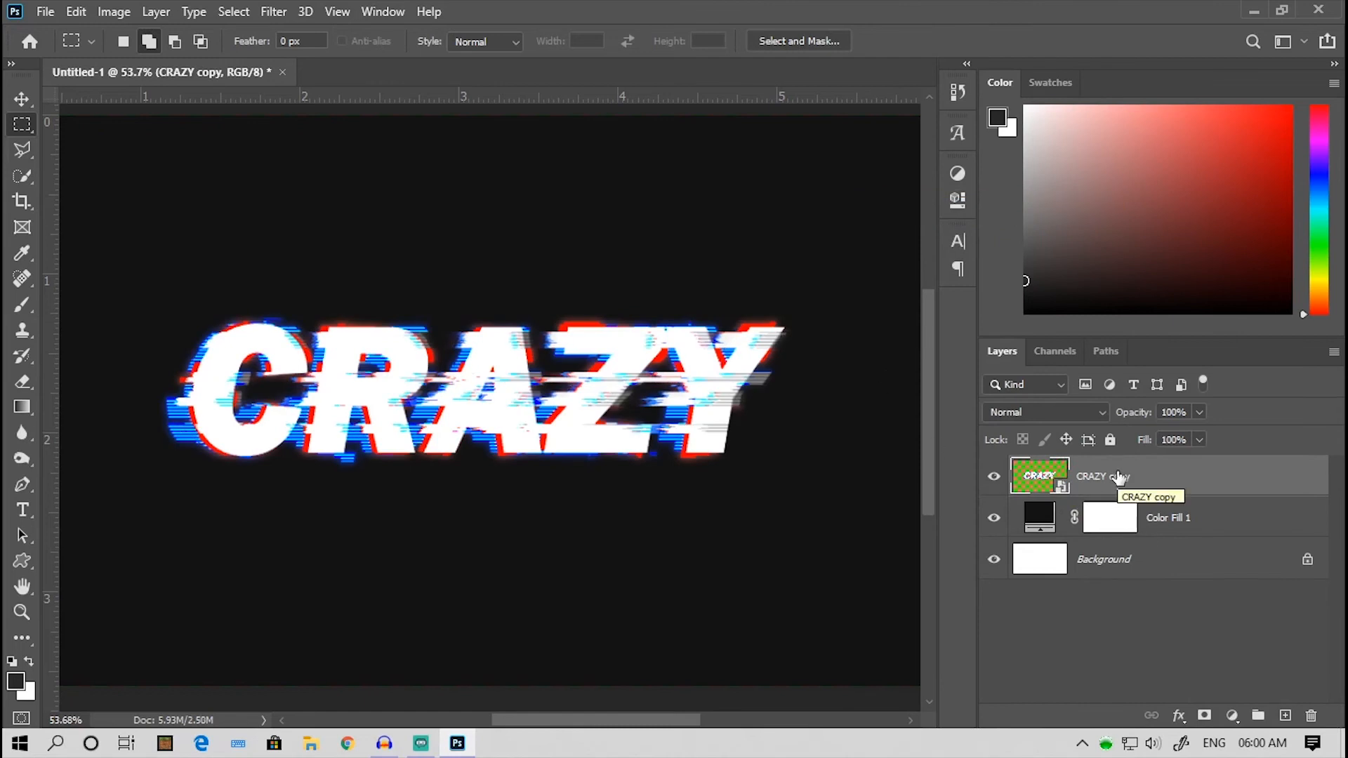
pyautogui.scroll(-1, 592, 357)
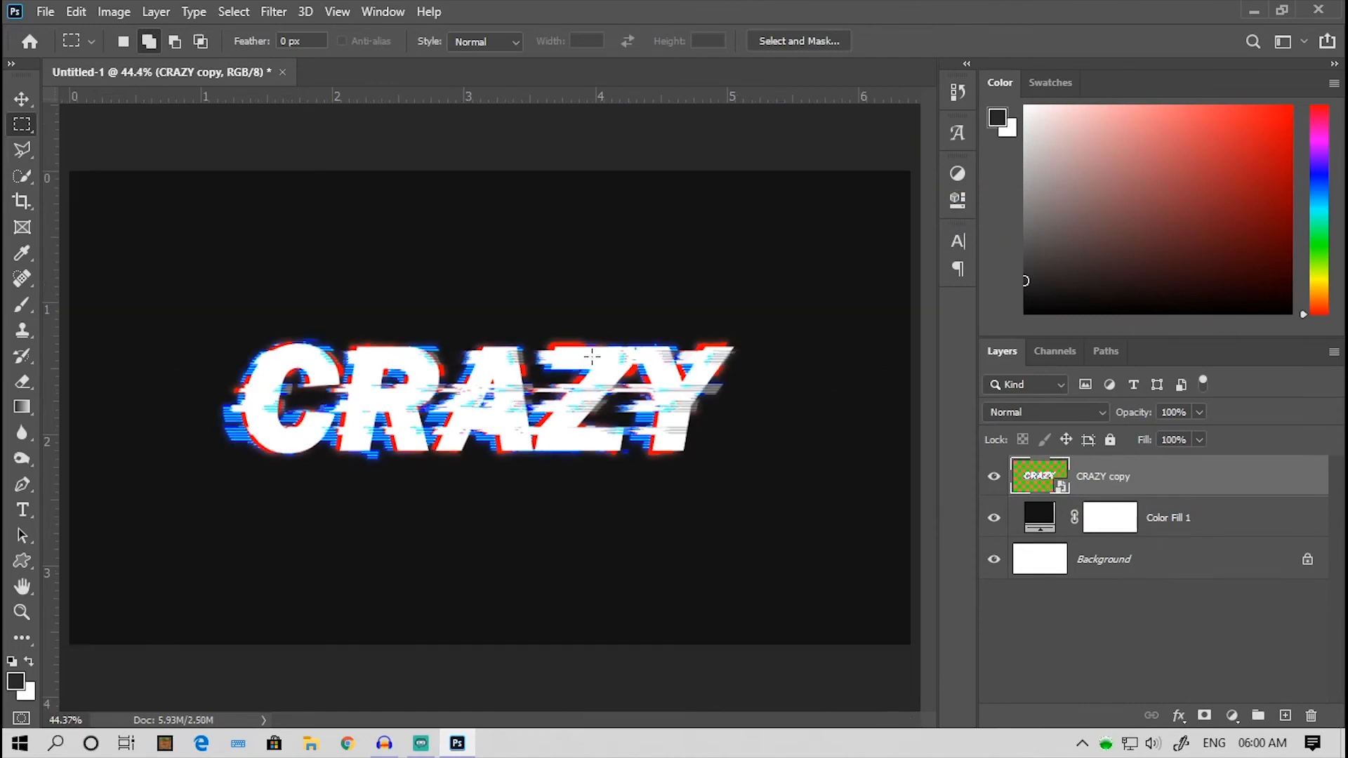